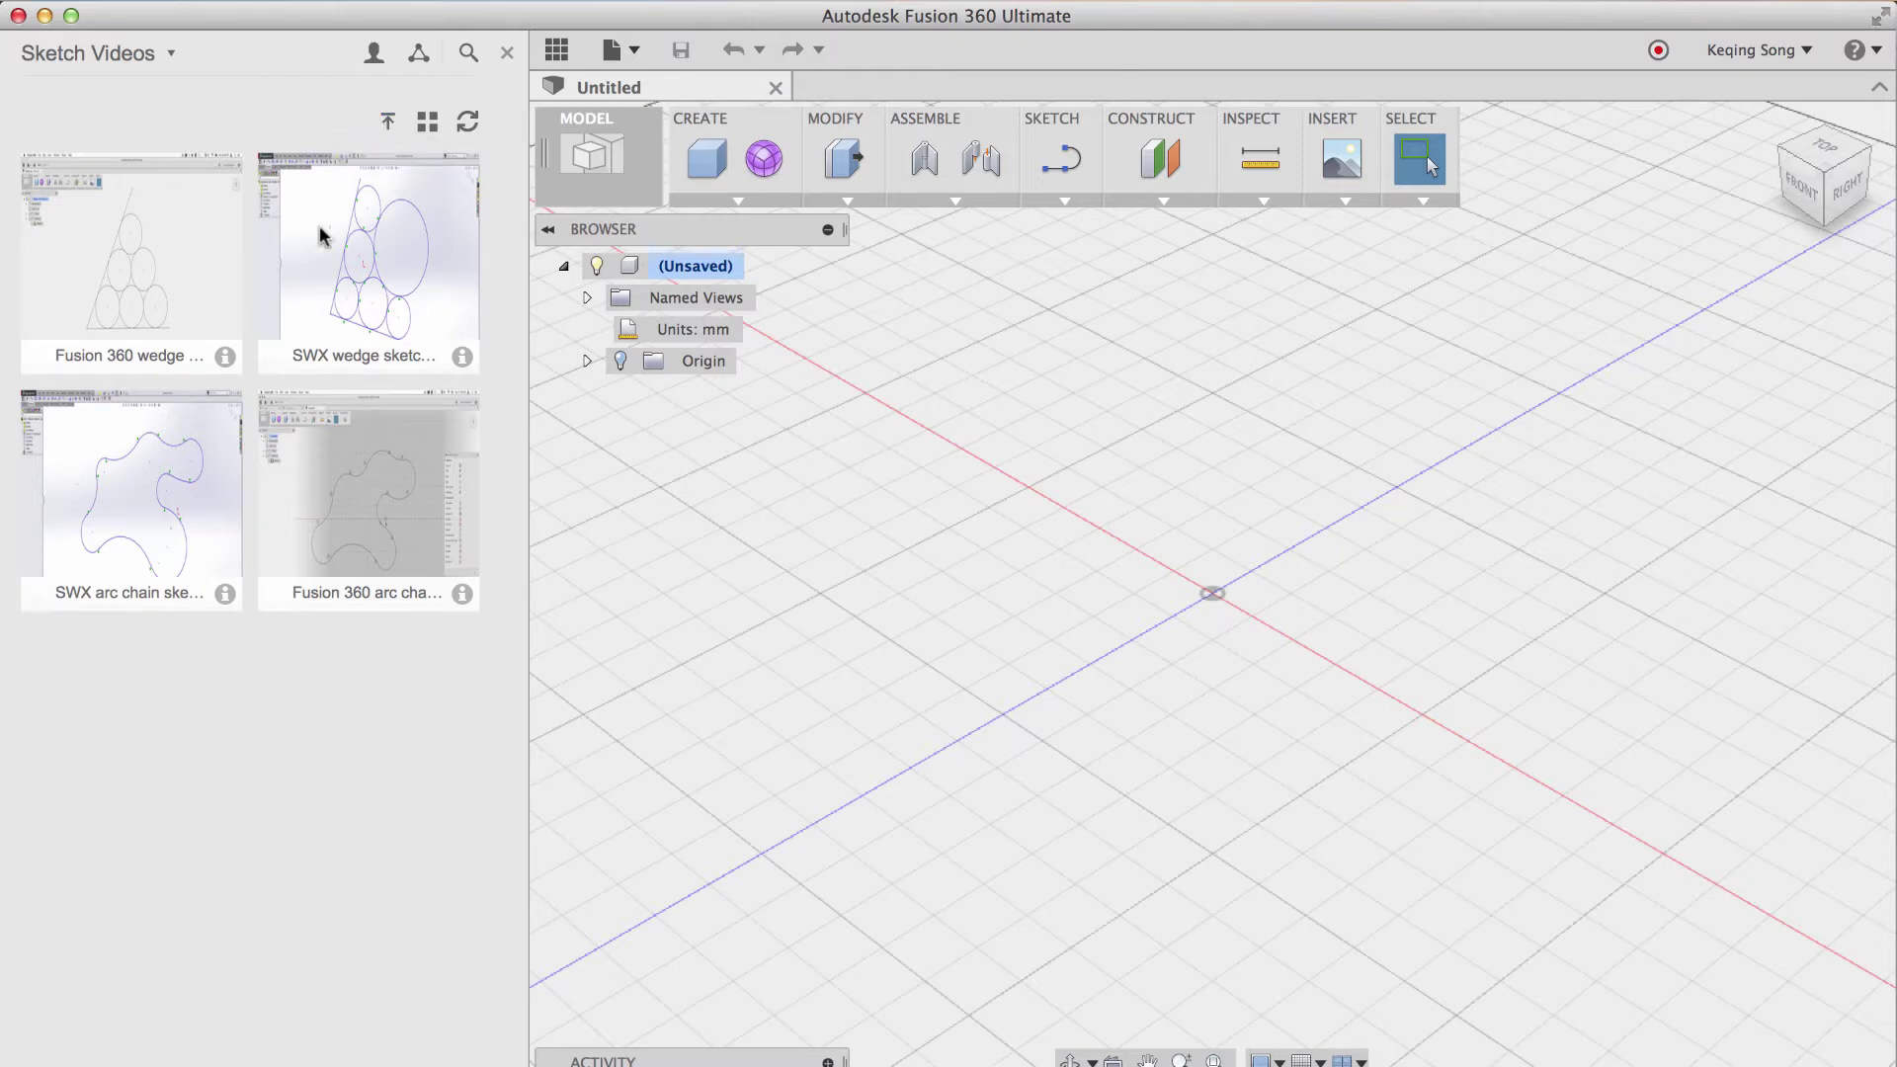
# Step: Generate a public share link for the SWX wedge sketch video and copy it
pyautogui.rightClick(346, 246)
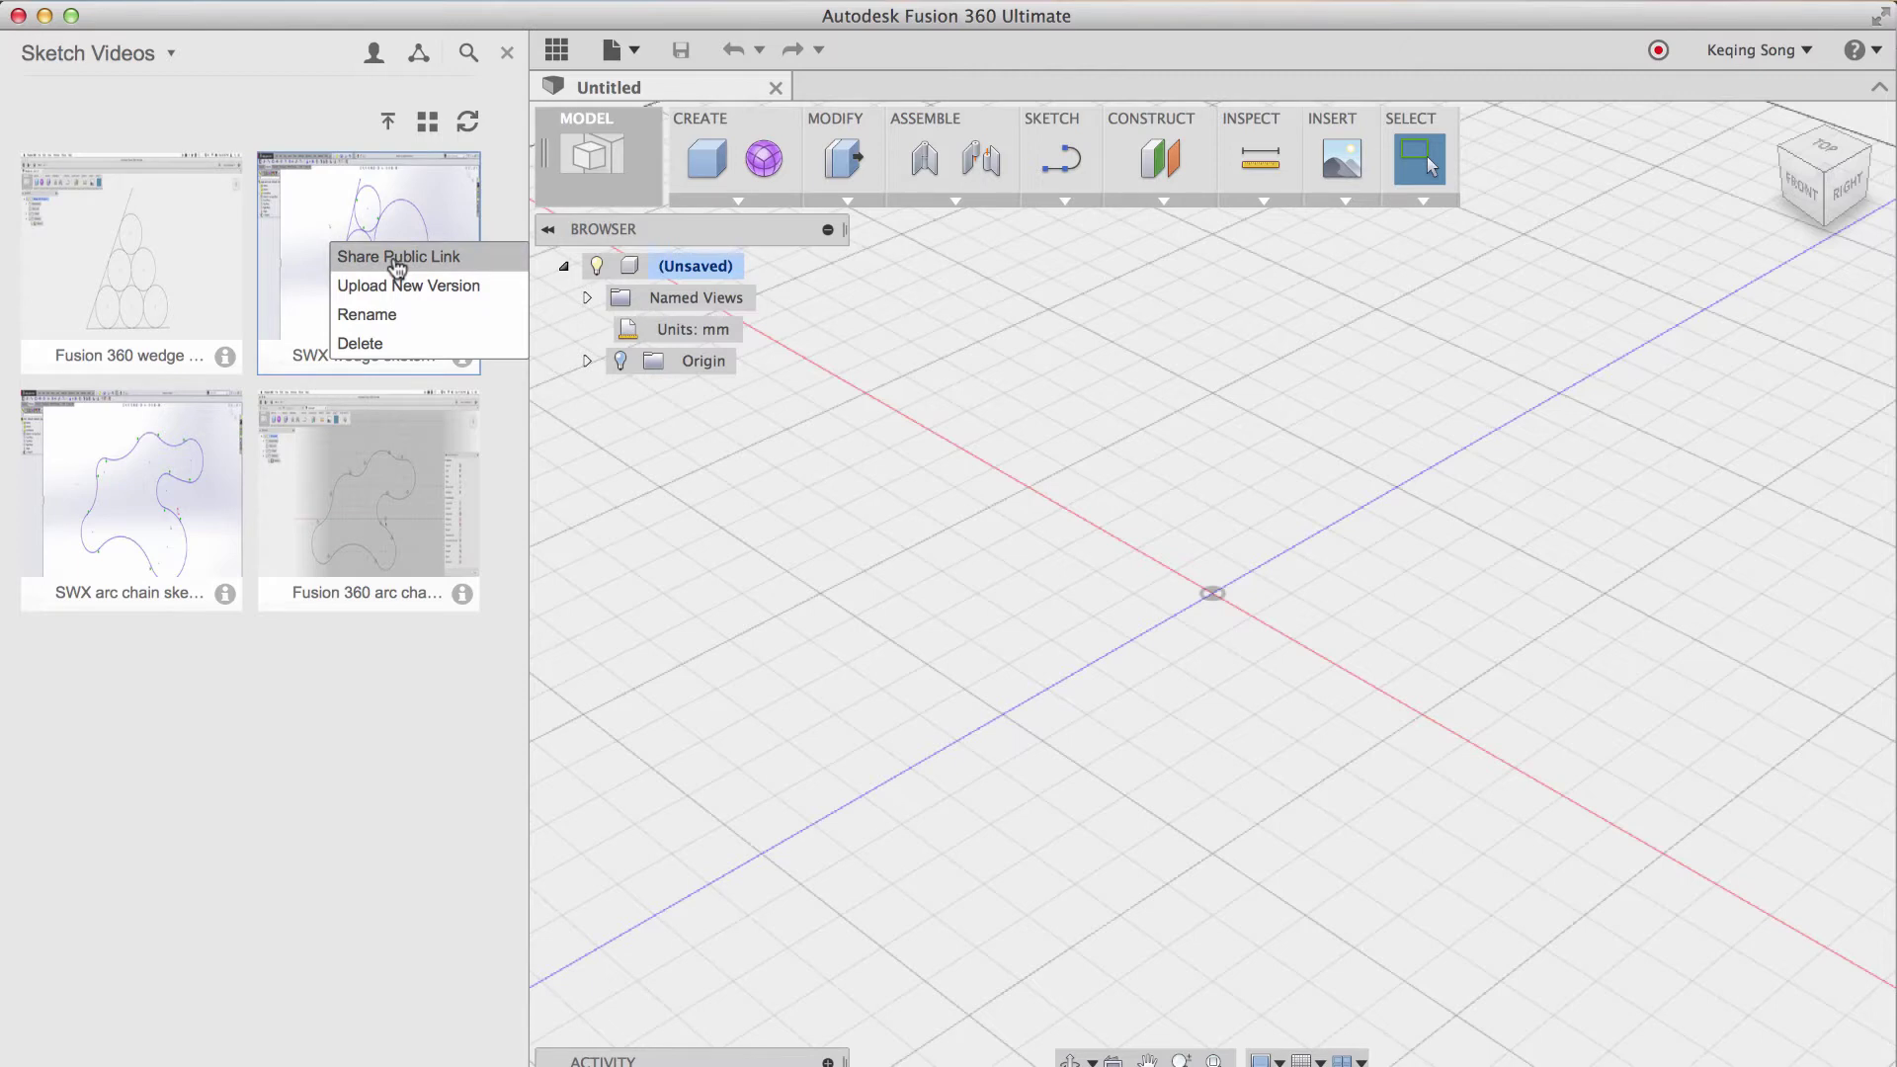
pyautogui.click(396, 257)
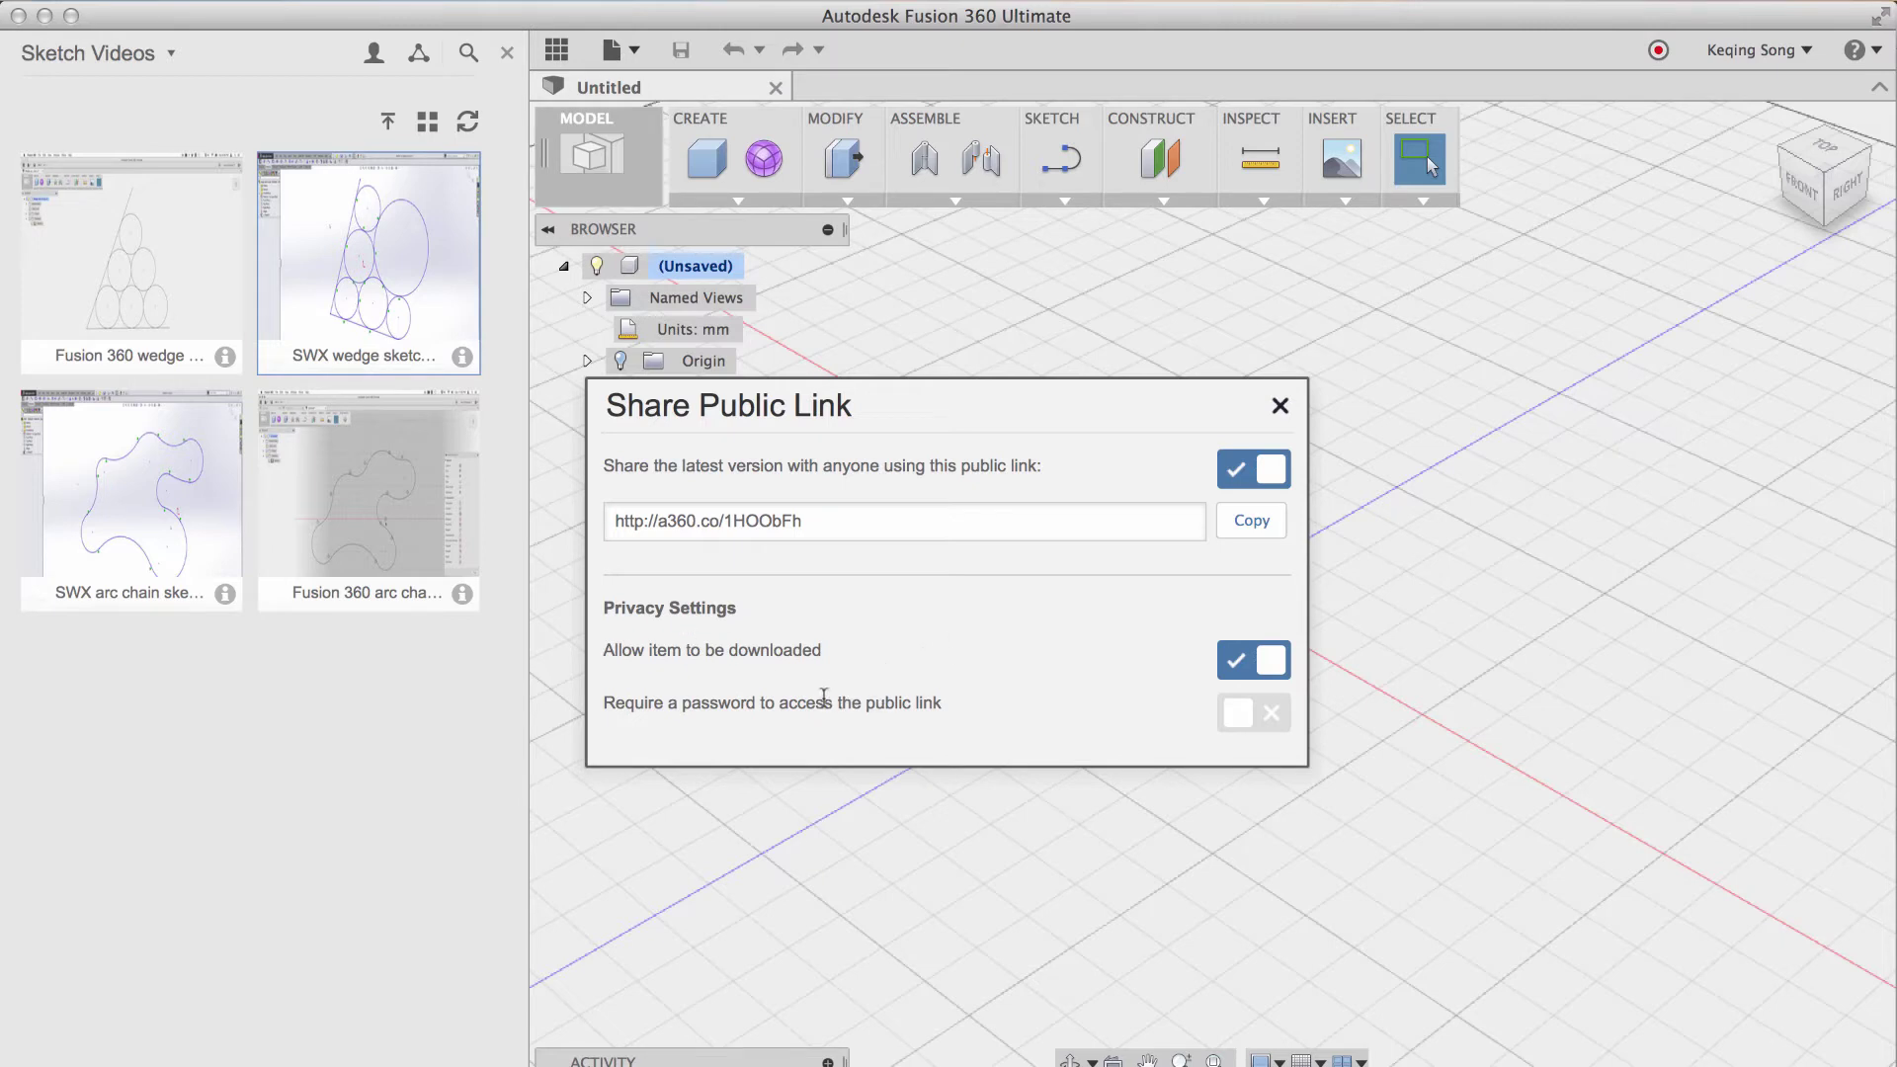
pyautogui.click(1248, 523)
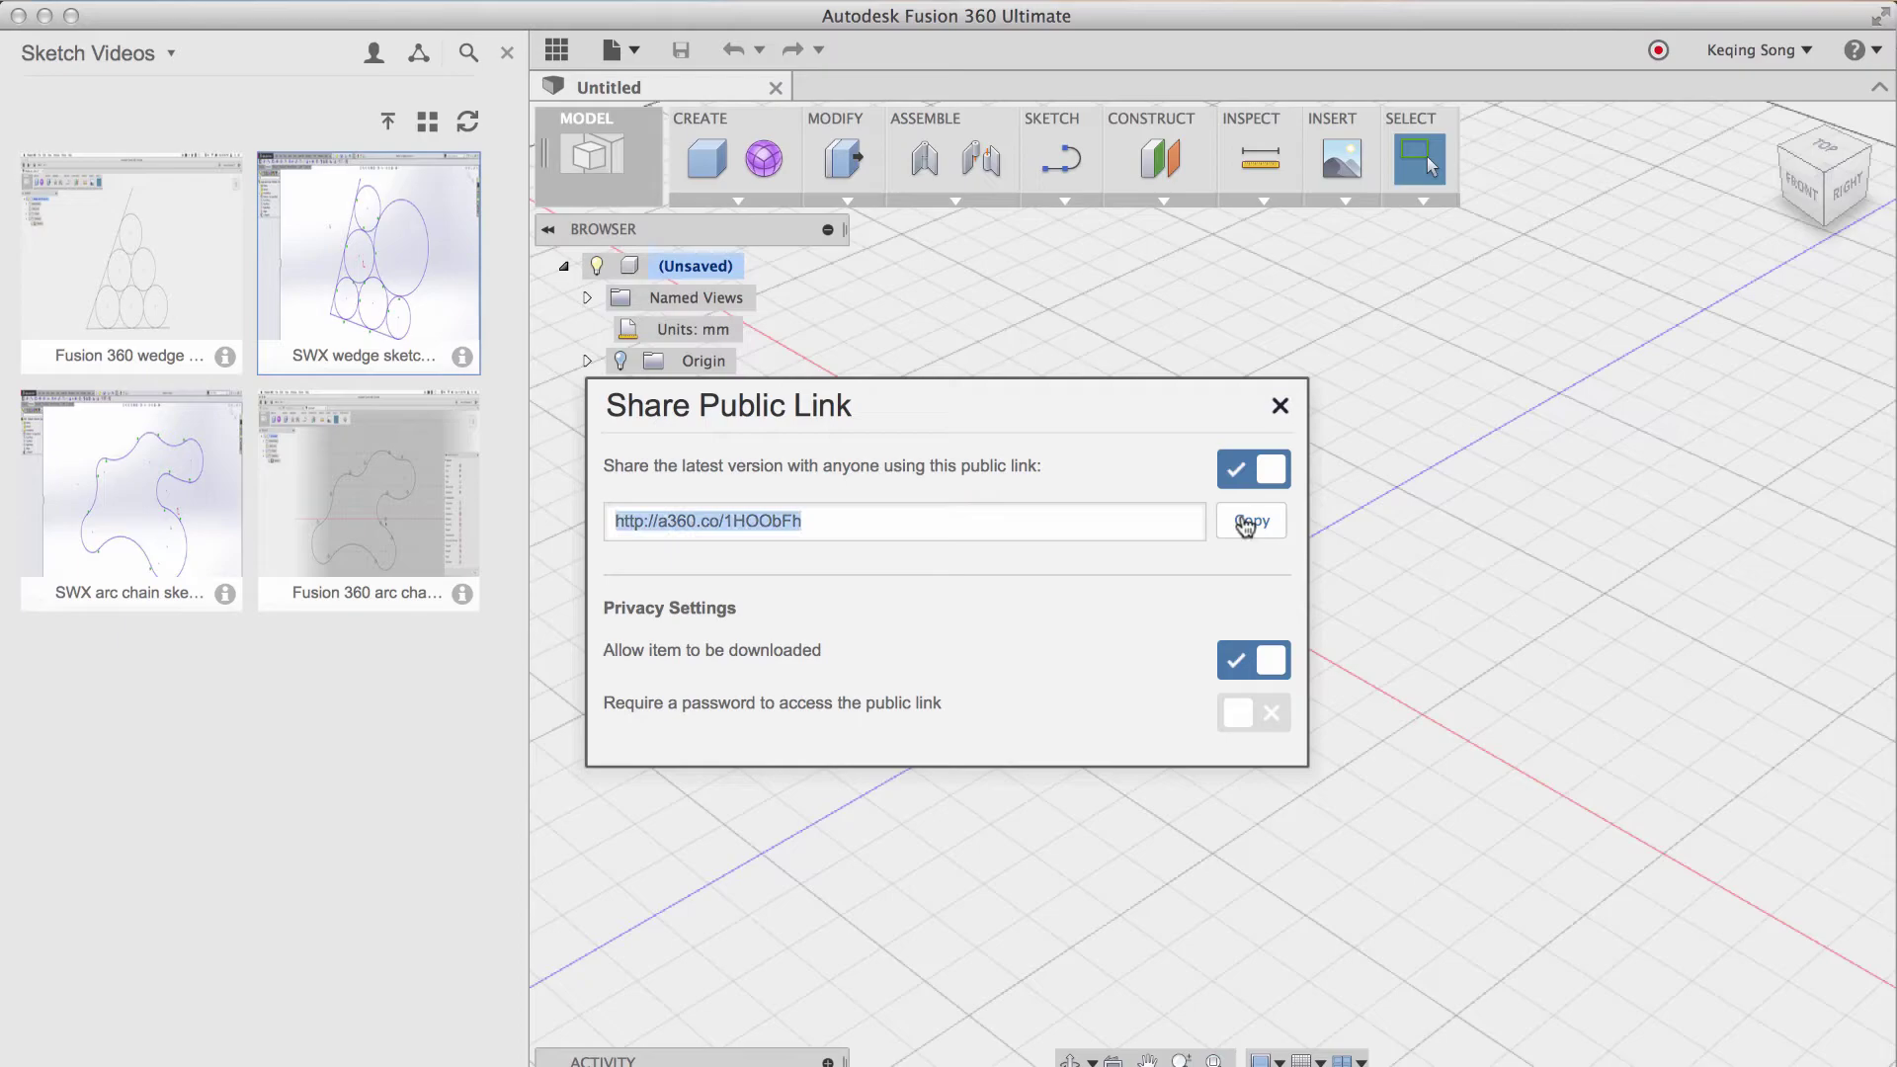
# Step: Load the copied public link in a new Chrome tab to show SWX wedge sketch solve.mp4
pyautogui.click(543, 1060)
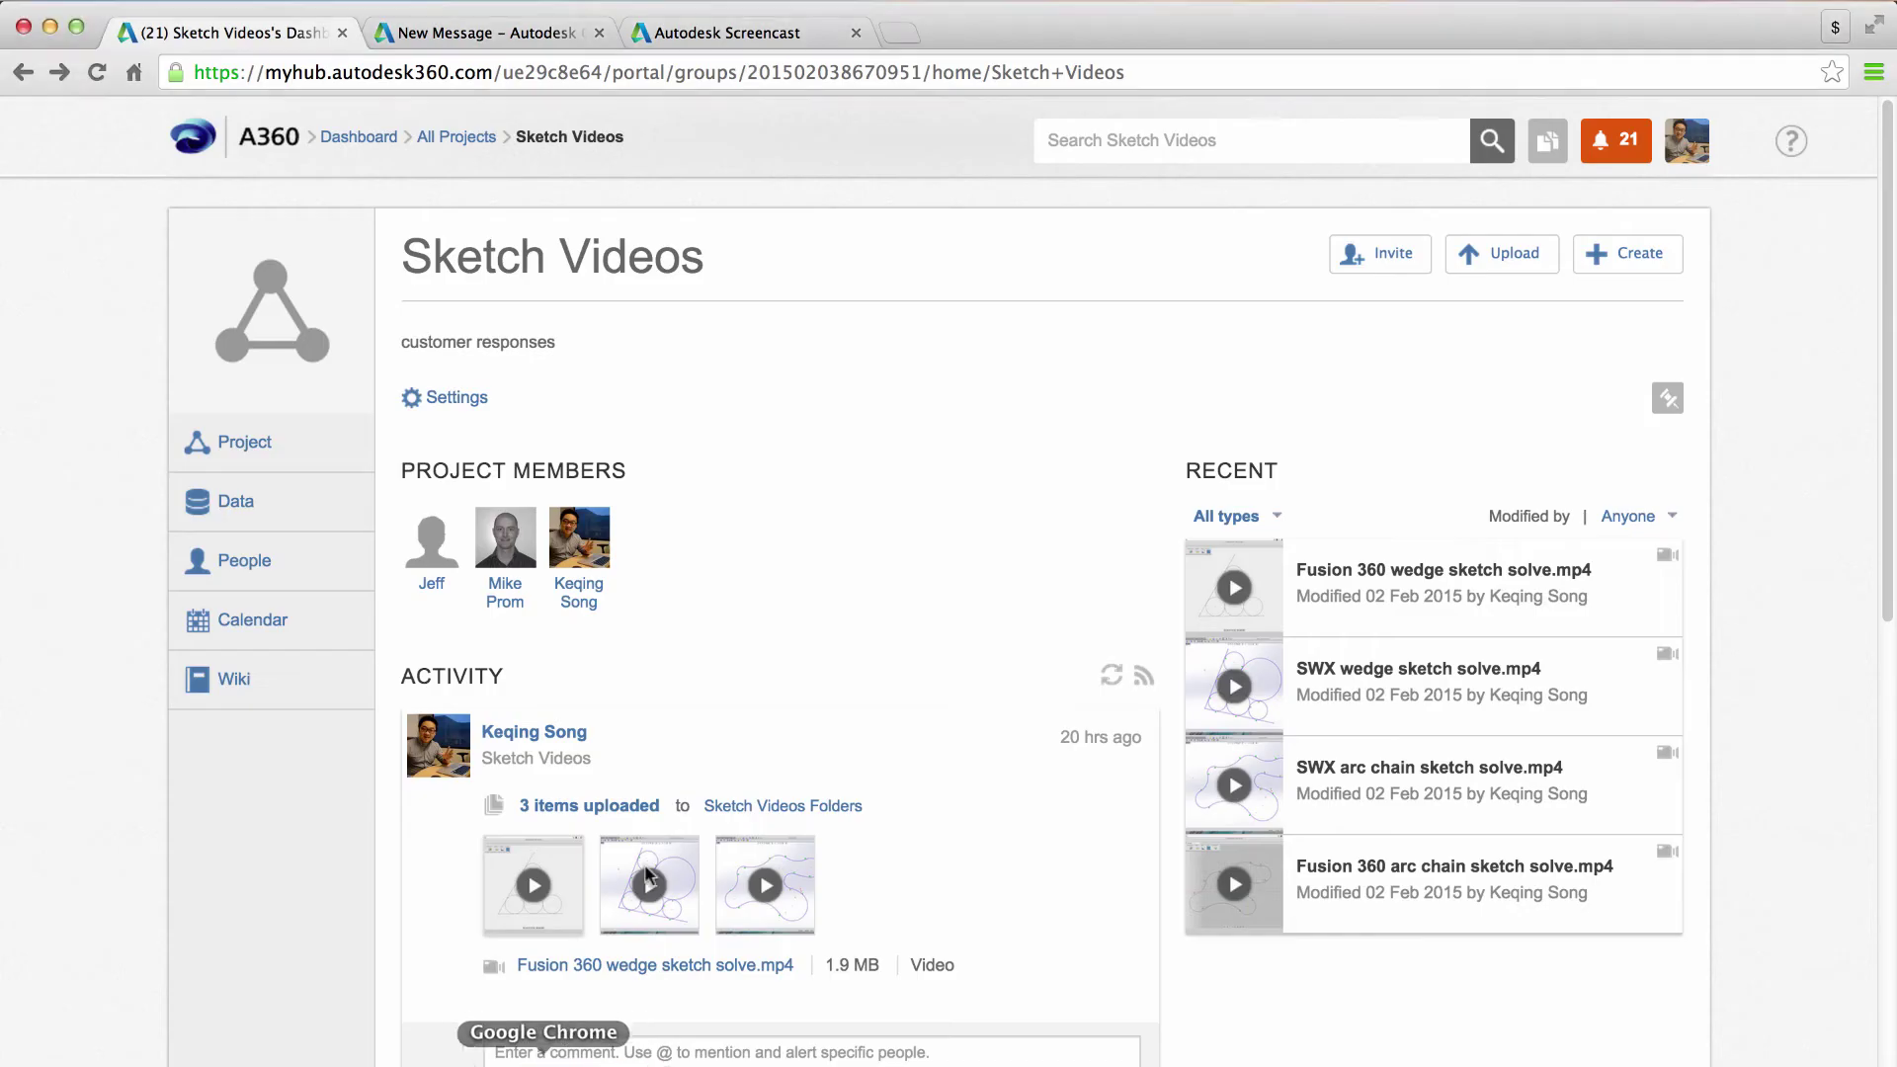
pyautogui.click(898, 33)
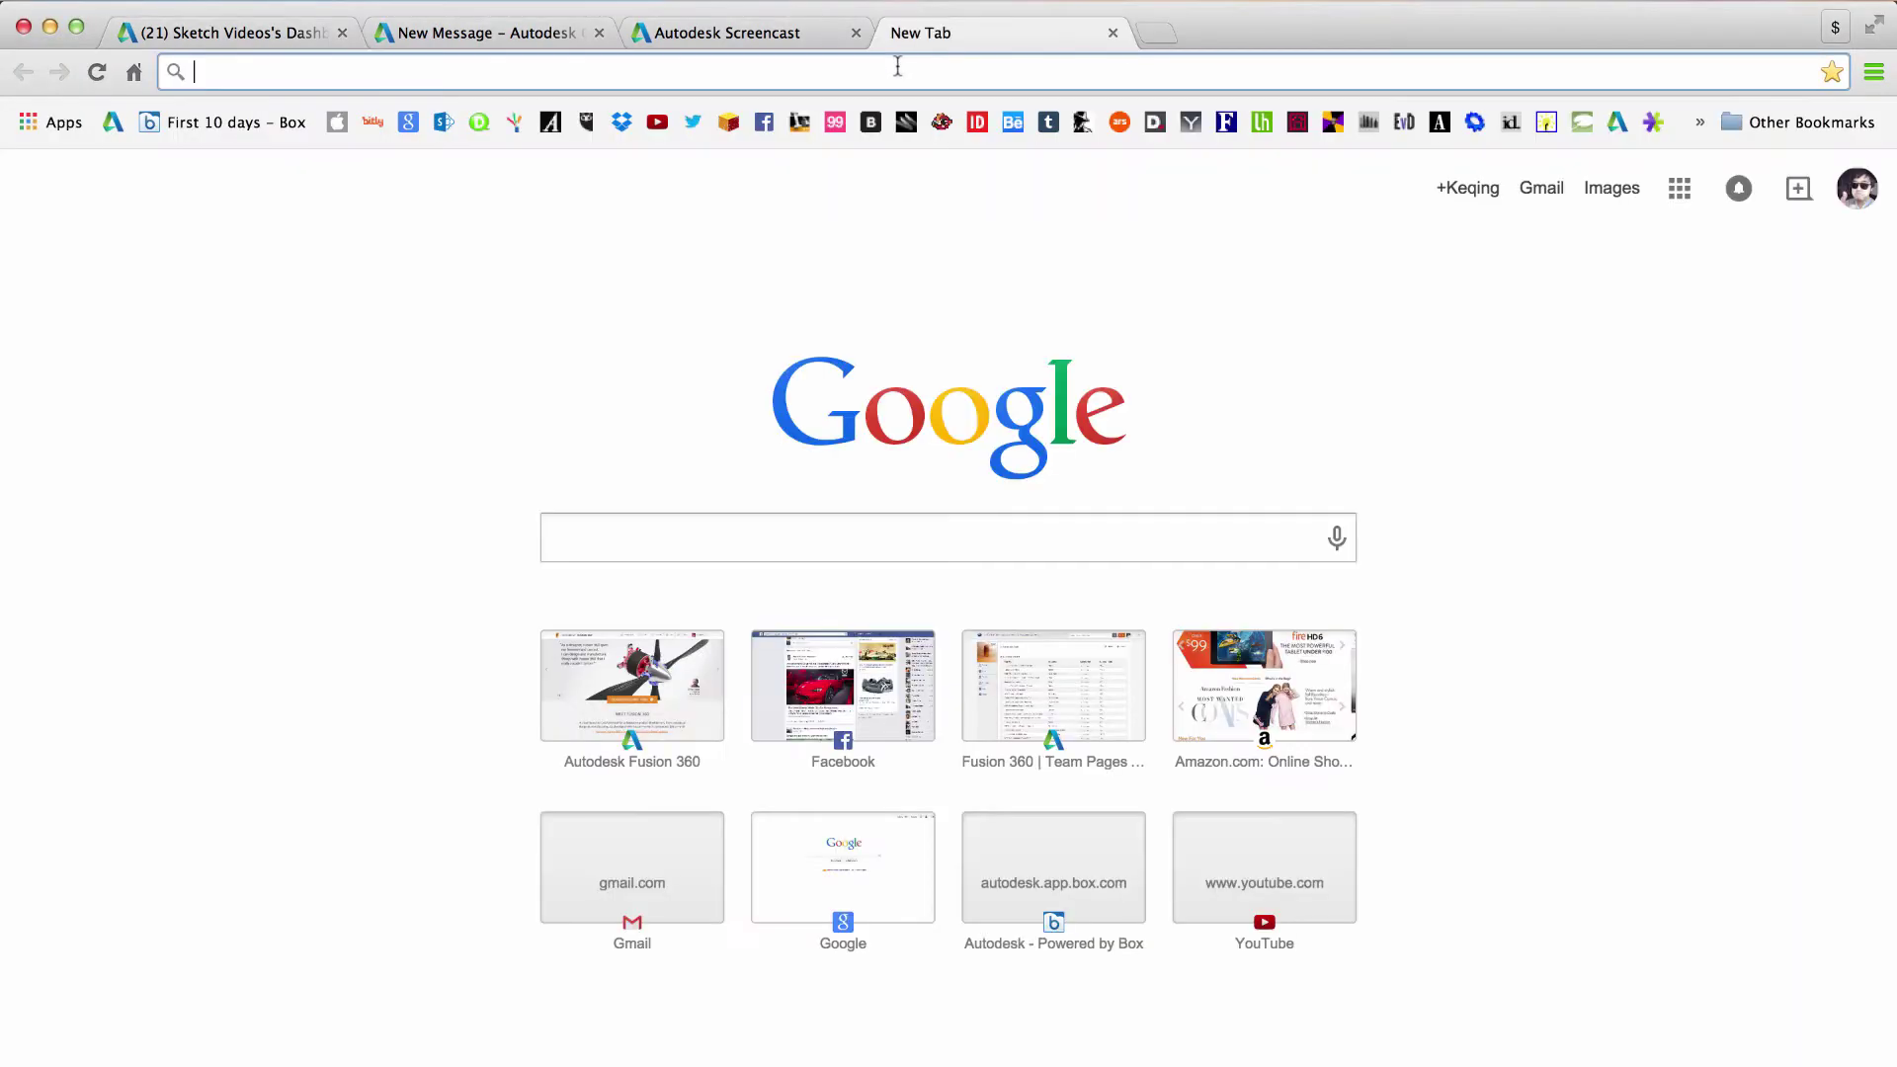
pyautogui.press('super+v')
pyautogui.press('Return')
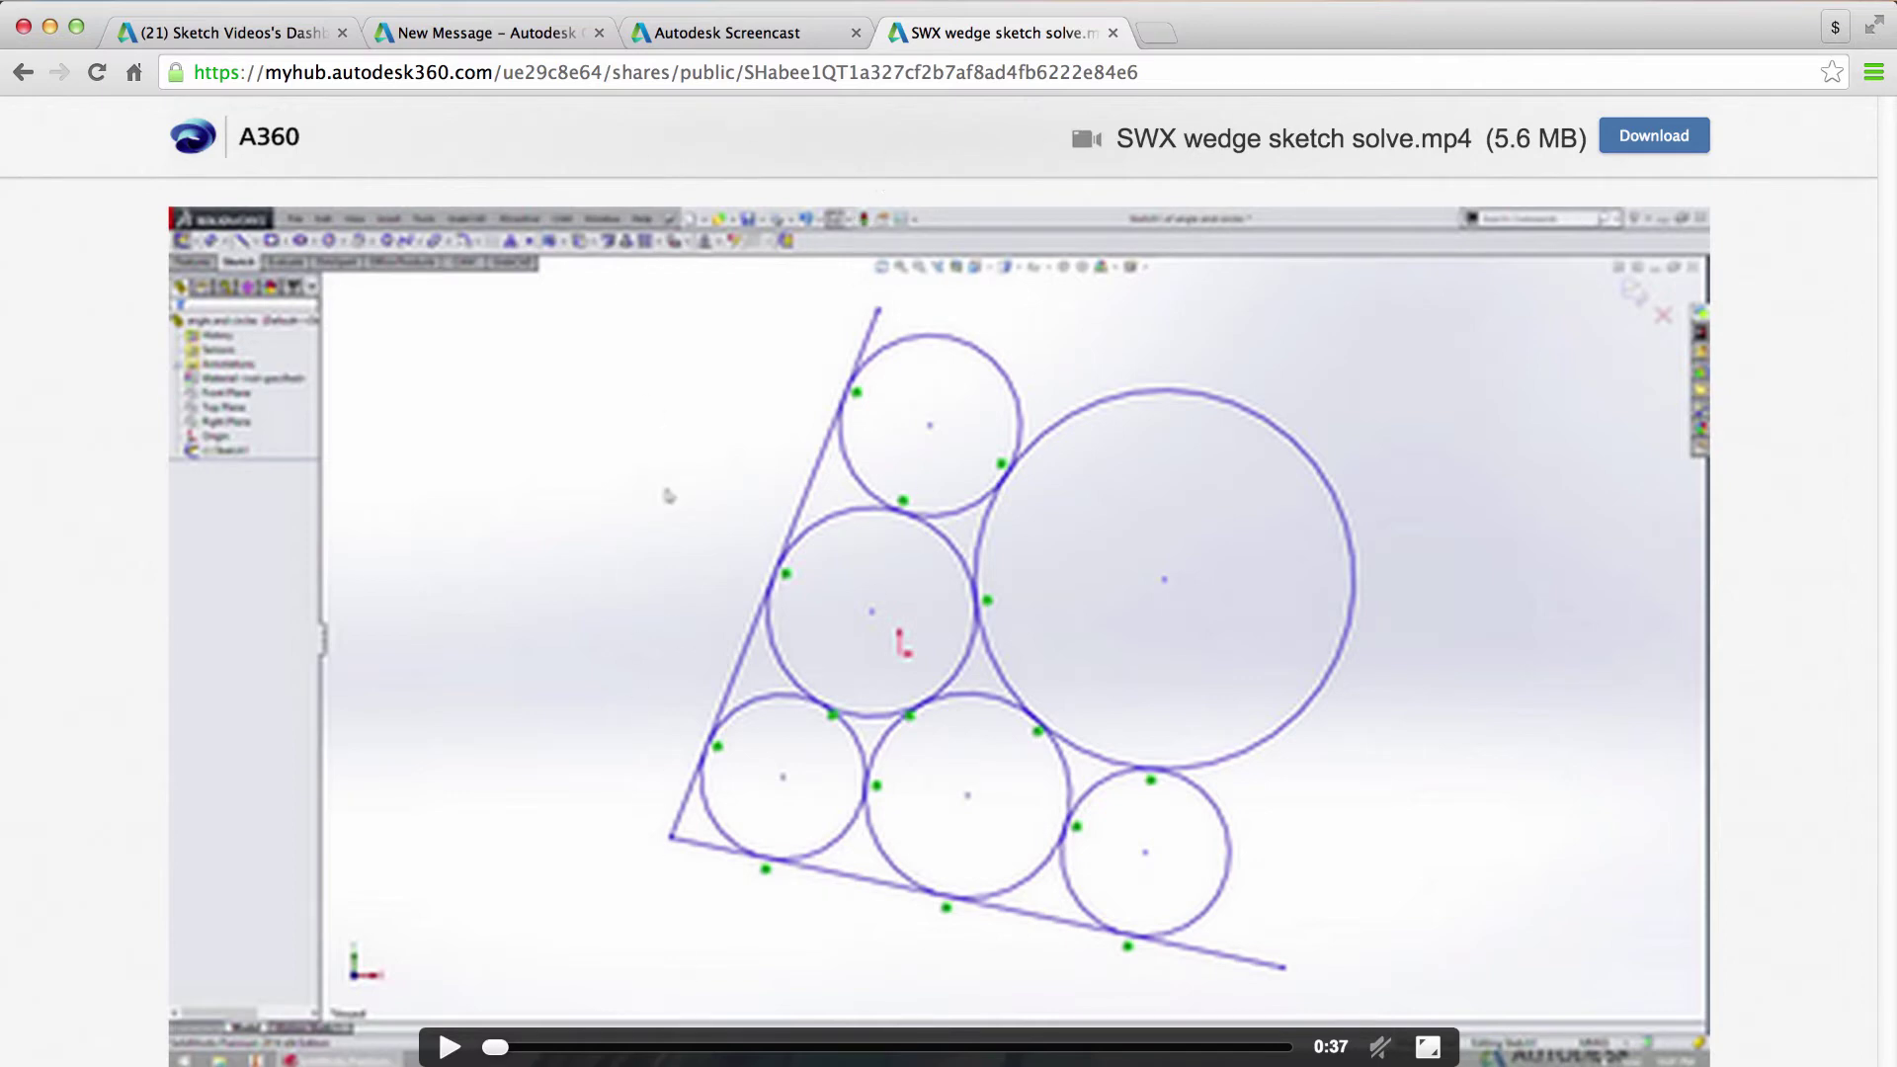
# Step: Close Fusion 360's Share Public Link dialog
pyautogui.click(1534, 1057)
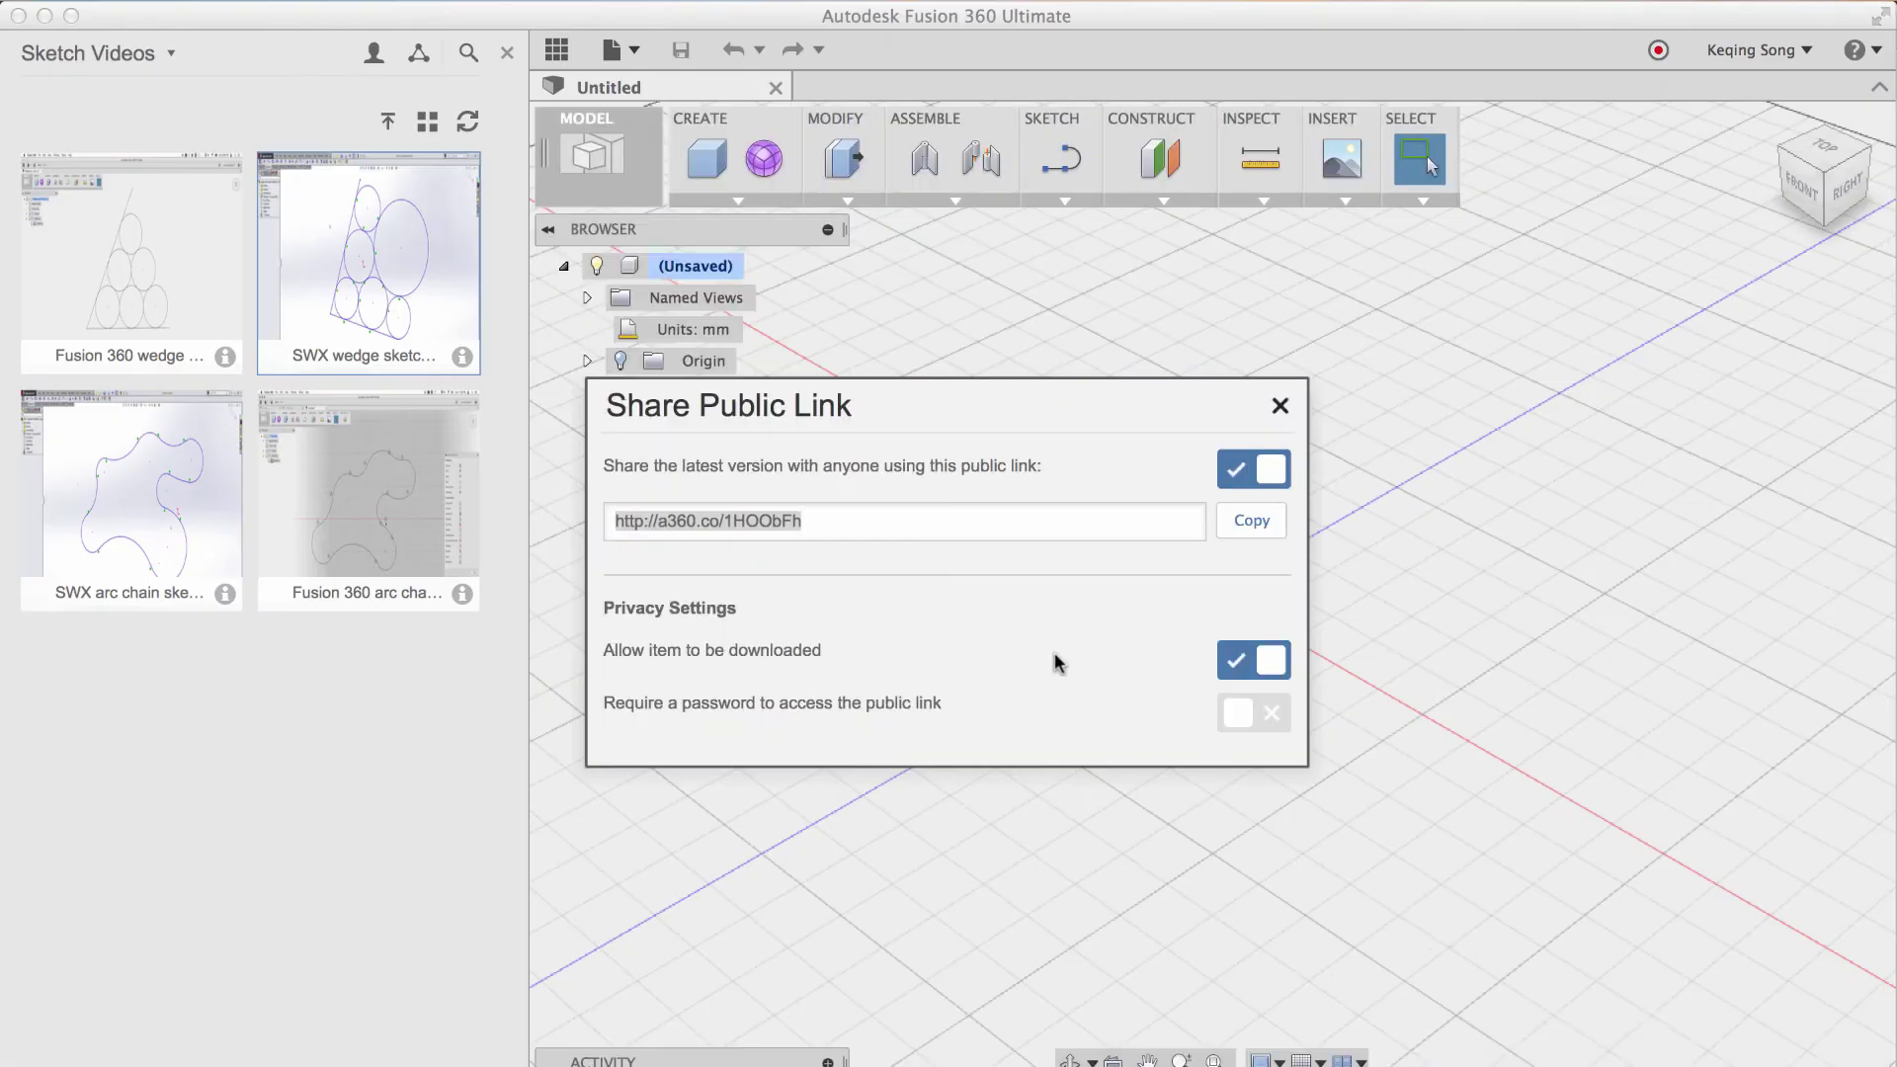
pyautogui.click(1281, 408)
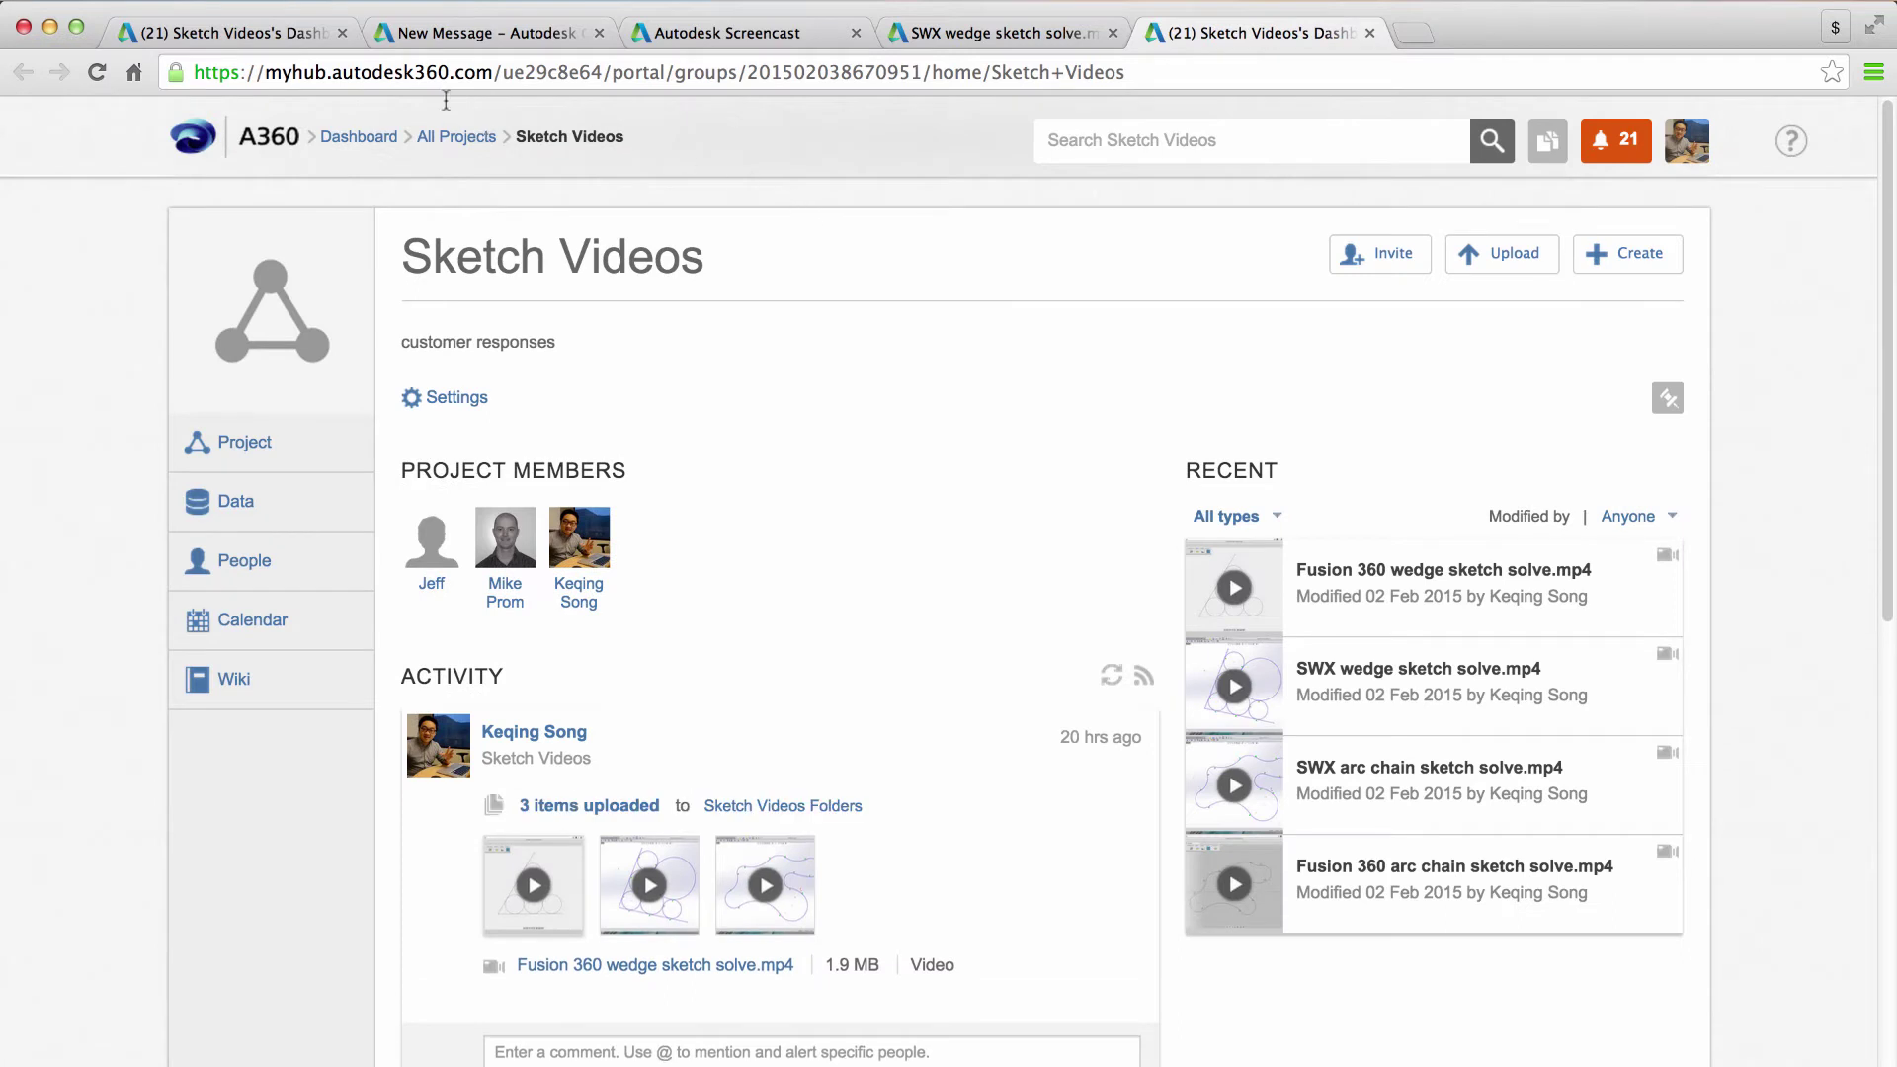
pyautogui.click(479, 72)
pyautogui.click(491, 72)
pyautogui.moveTo(491, 72); pyautogui.dragTo(264, 72)
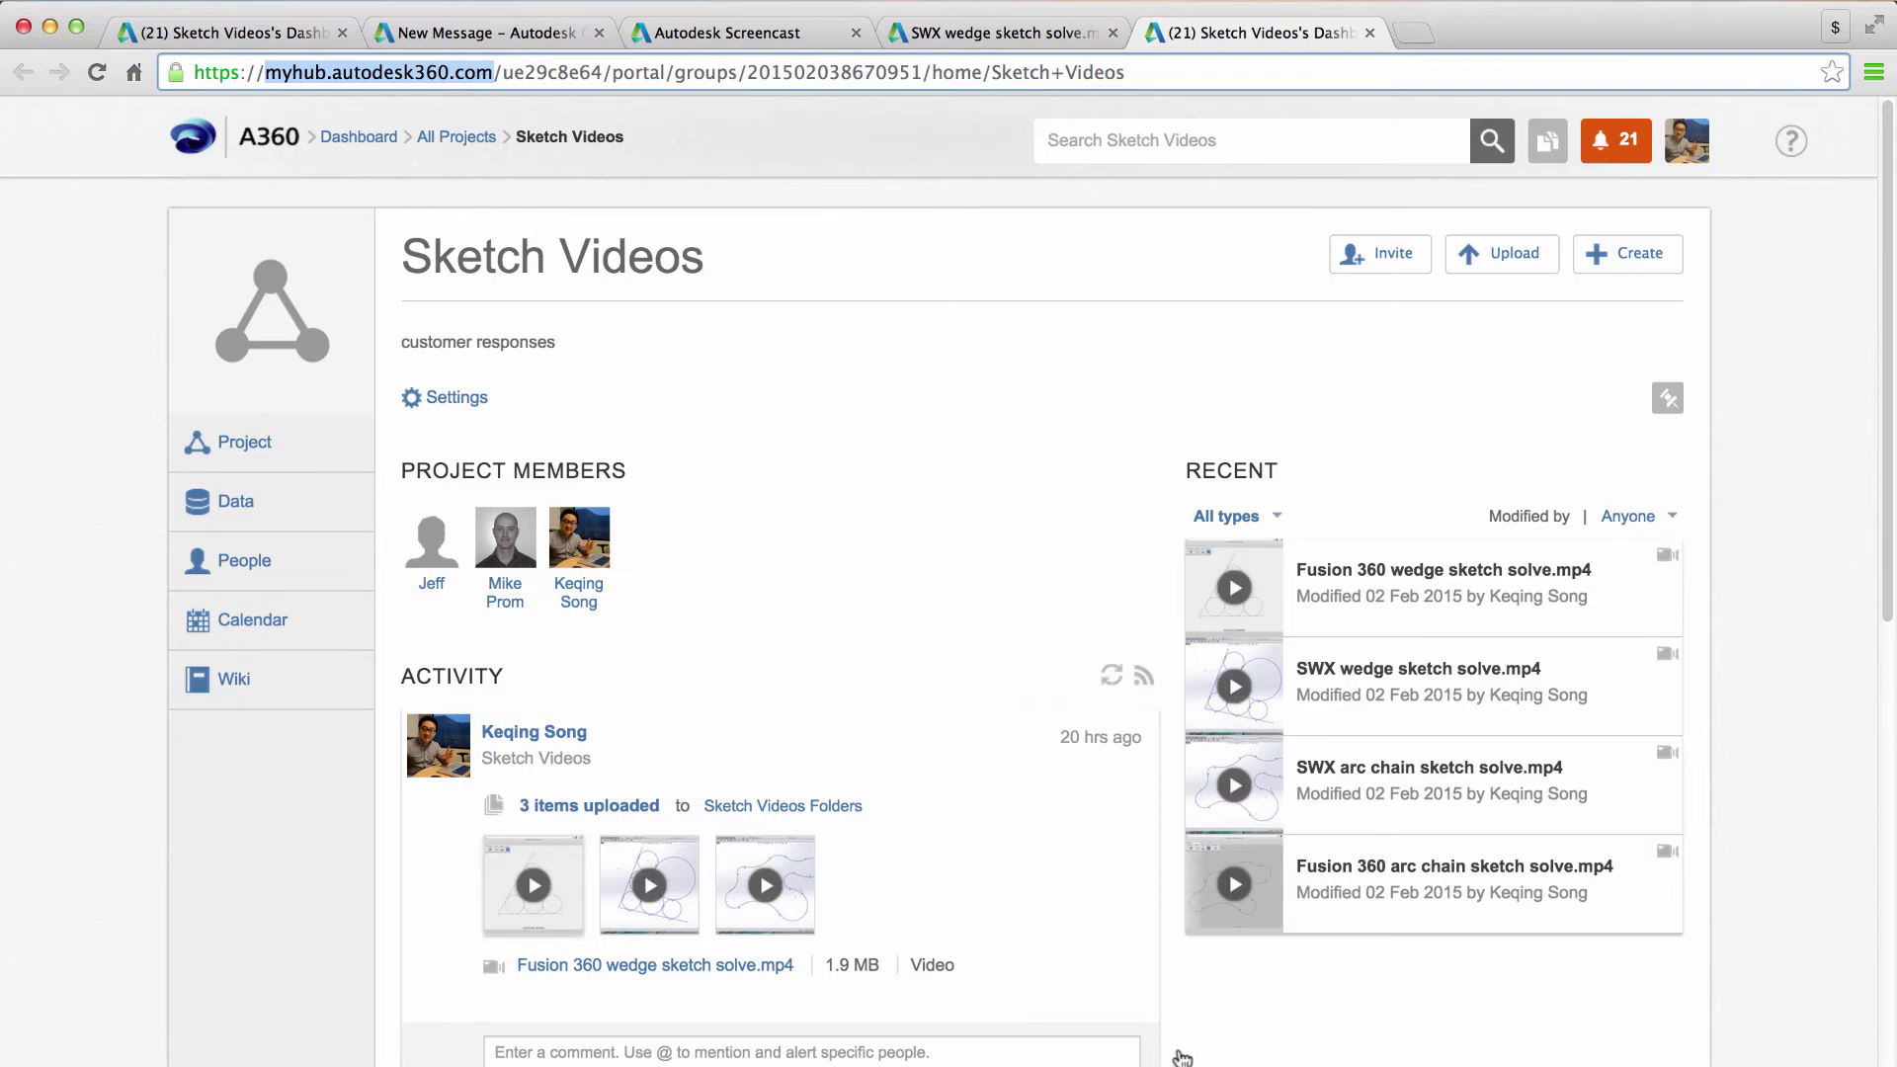
pyautogui.click(1506, 1062)
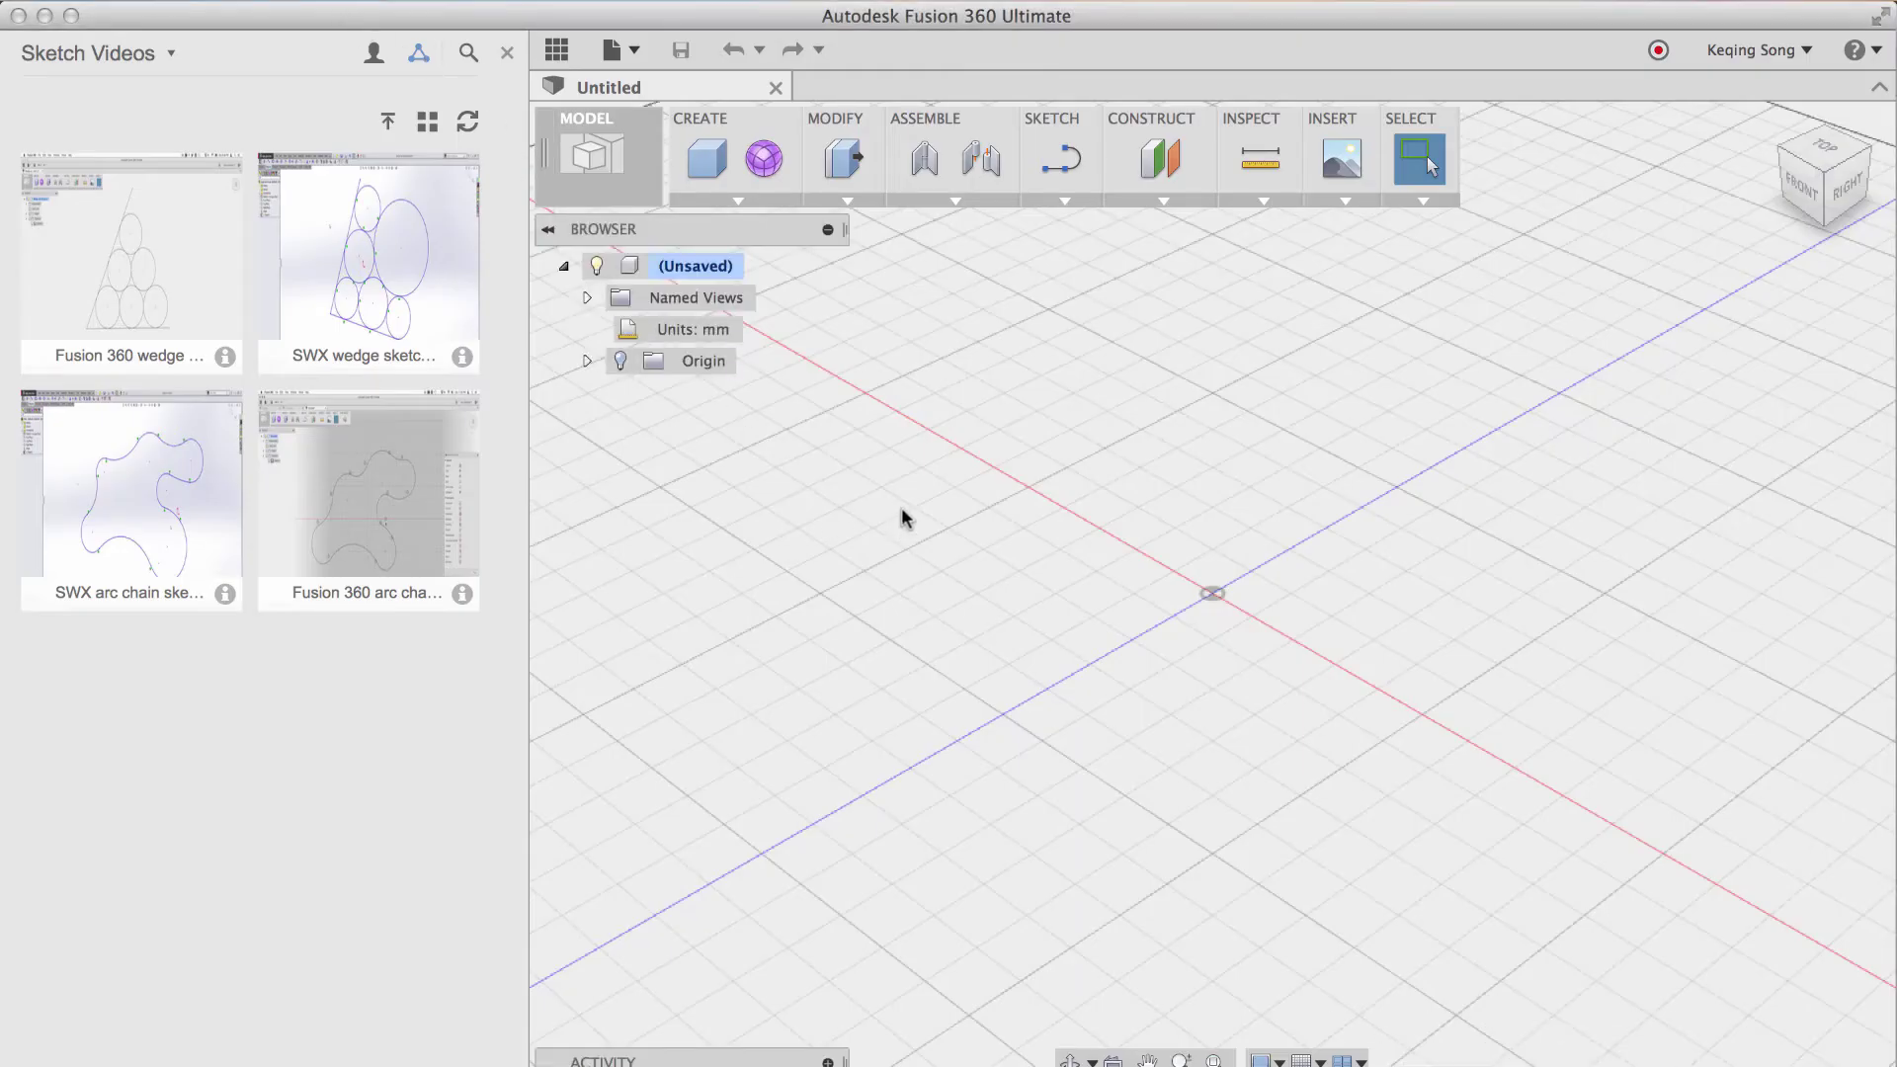
pyautogui.moveTo(678, 1062)
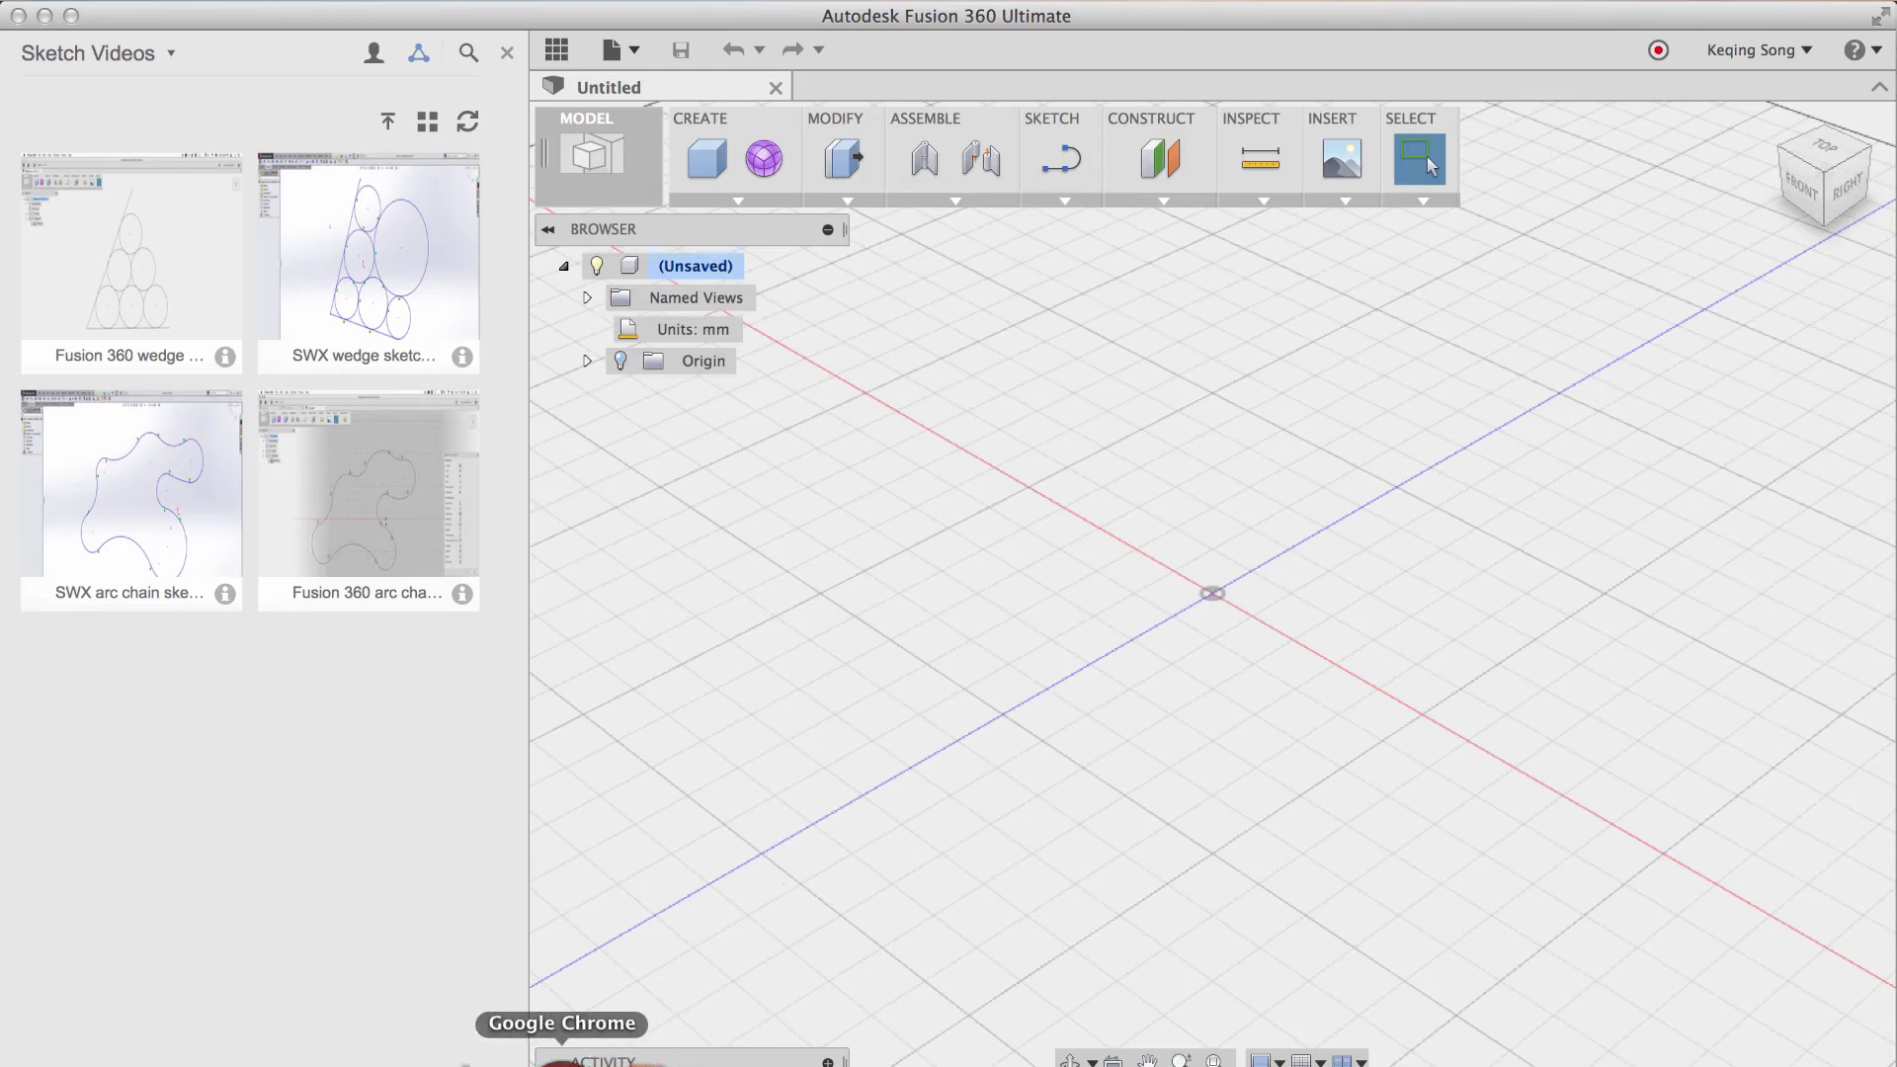
pyautogui.click(563, 1052)
pyautogui.scroll(-4, 856, 455)
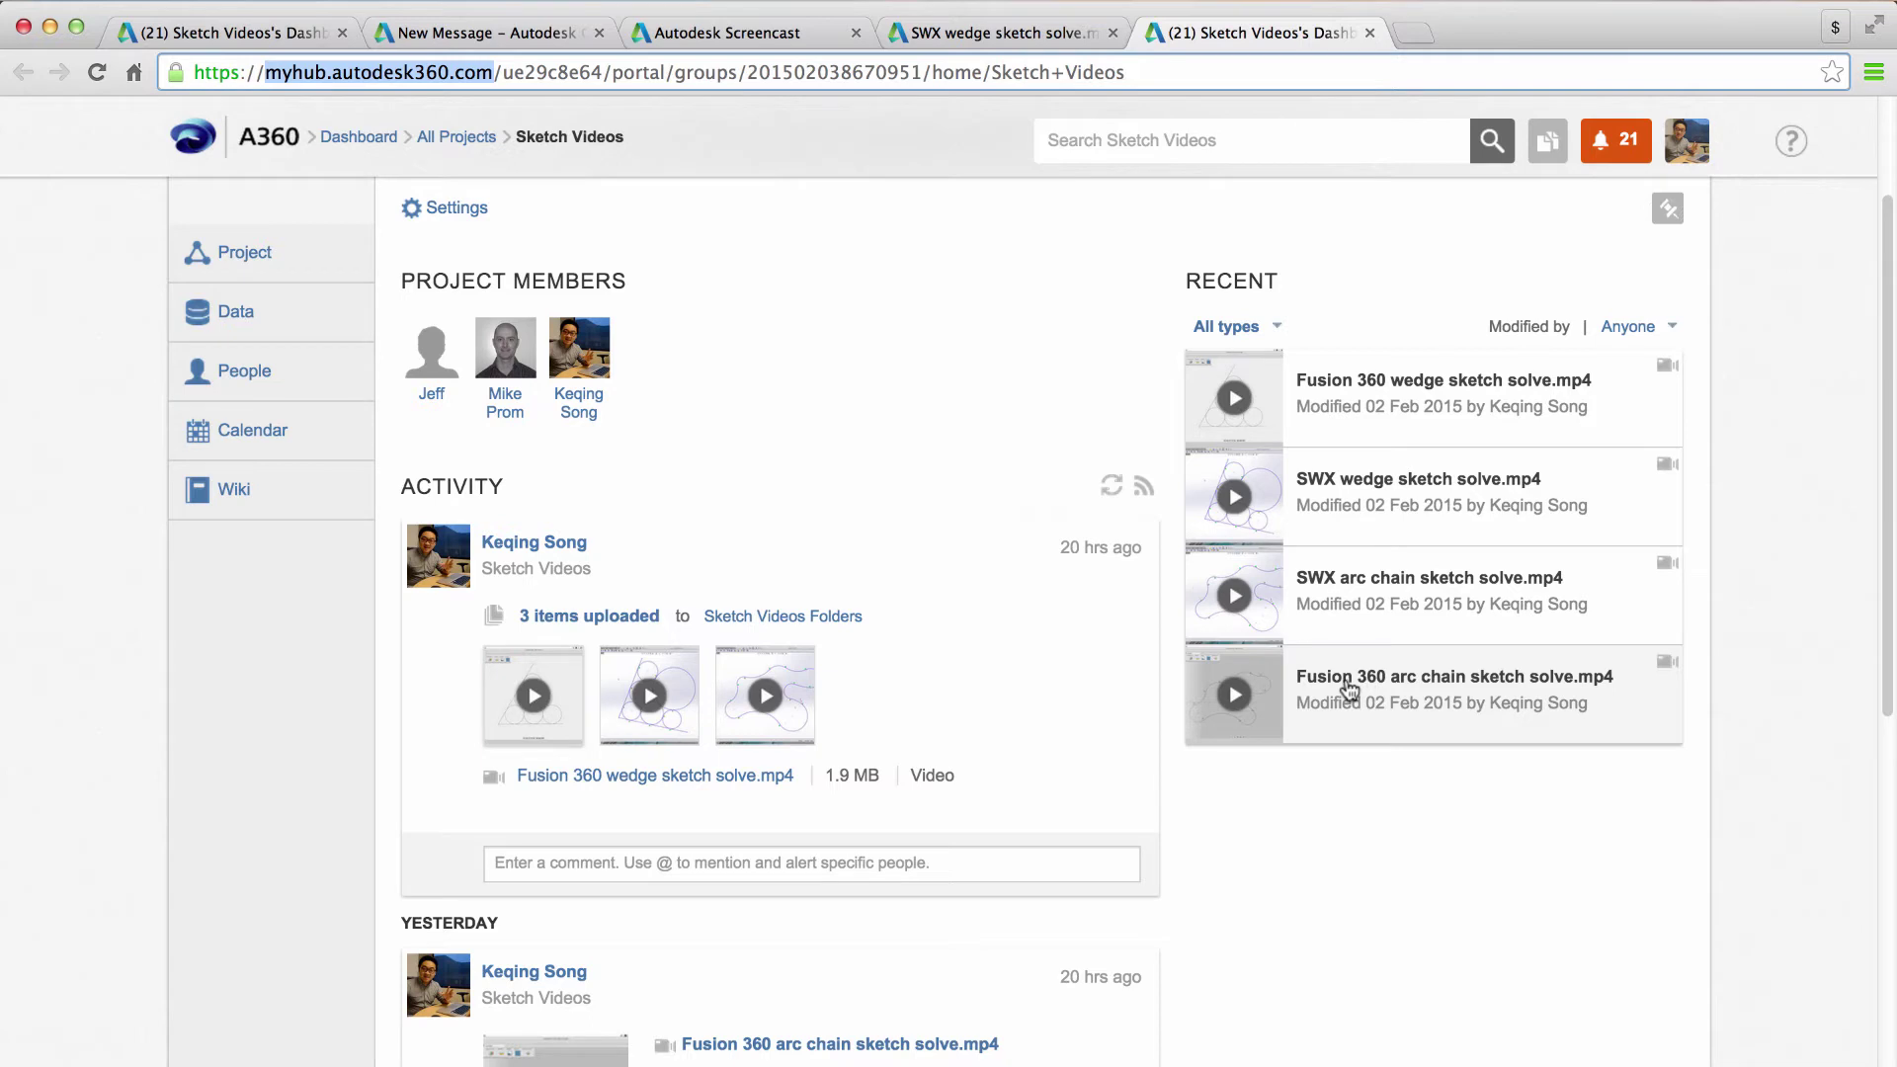
# Step: Open Share Item for the Fusion 360 arc chain sketch solve video and show its Email tab
pyautogui.click(1348, 688)
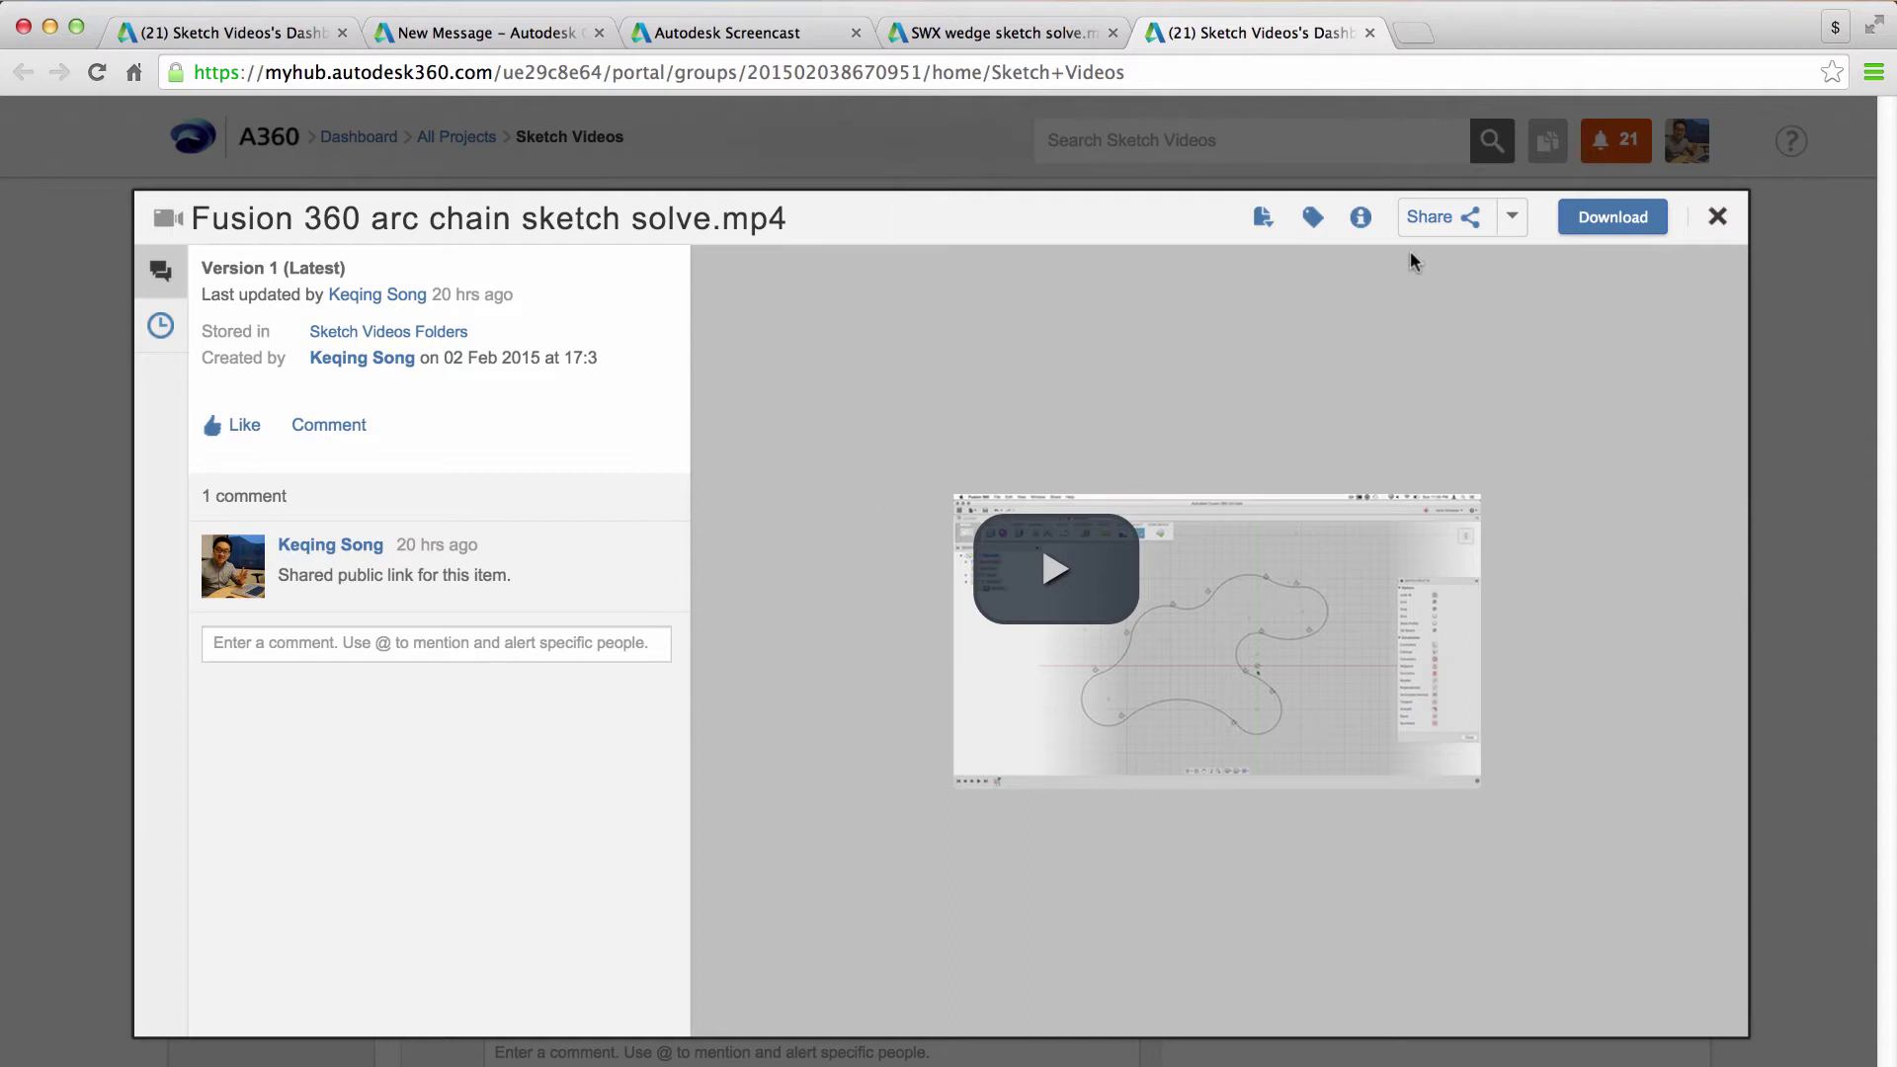
pyautogui.click(1513, 219)
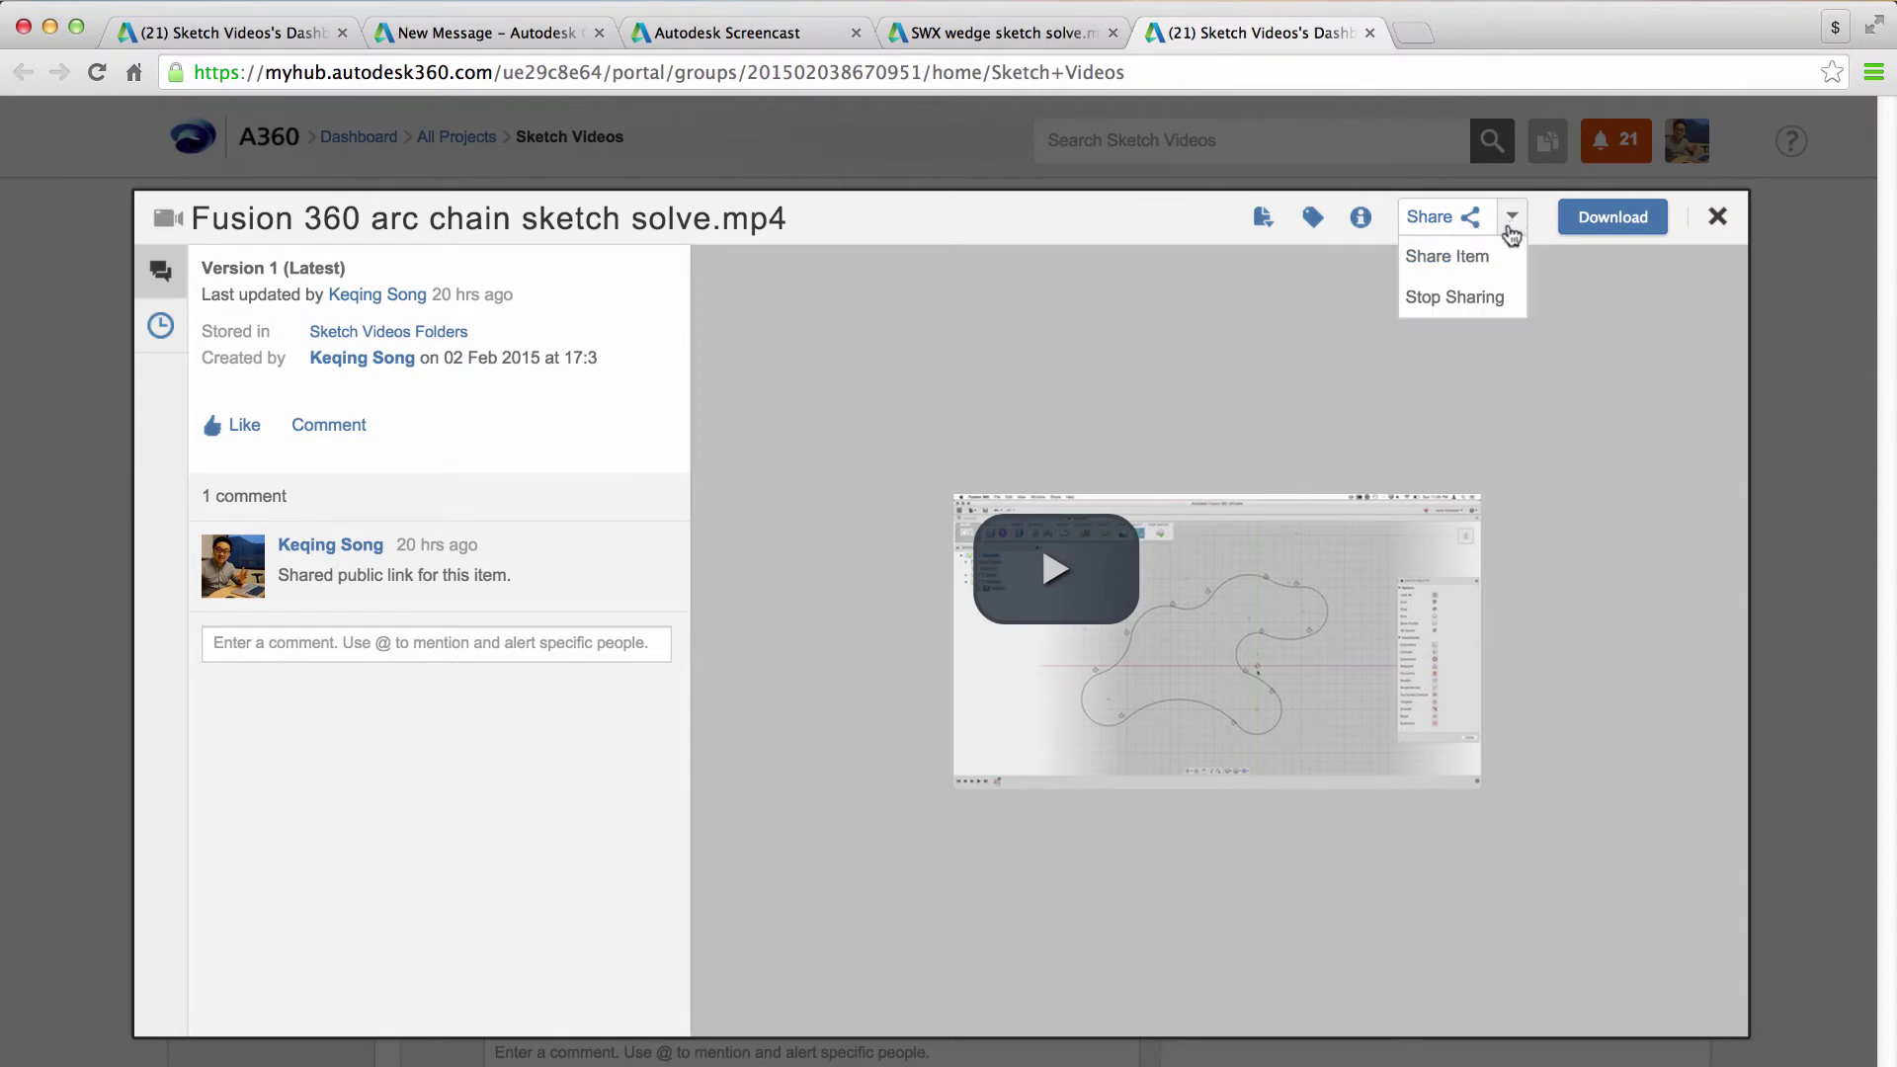
pyautogui.click(1449, 257)
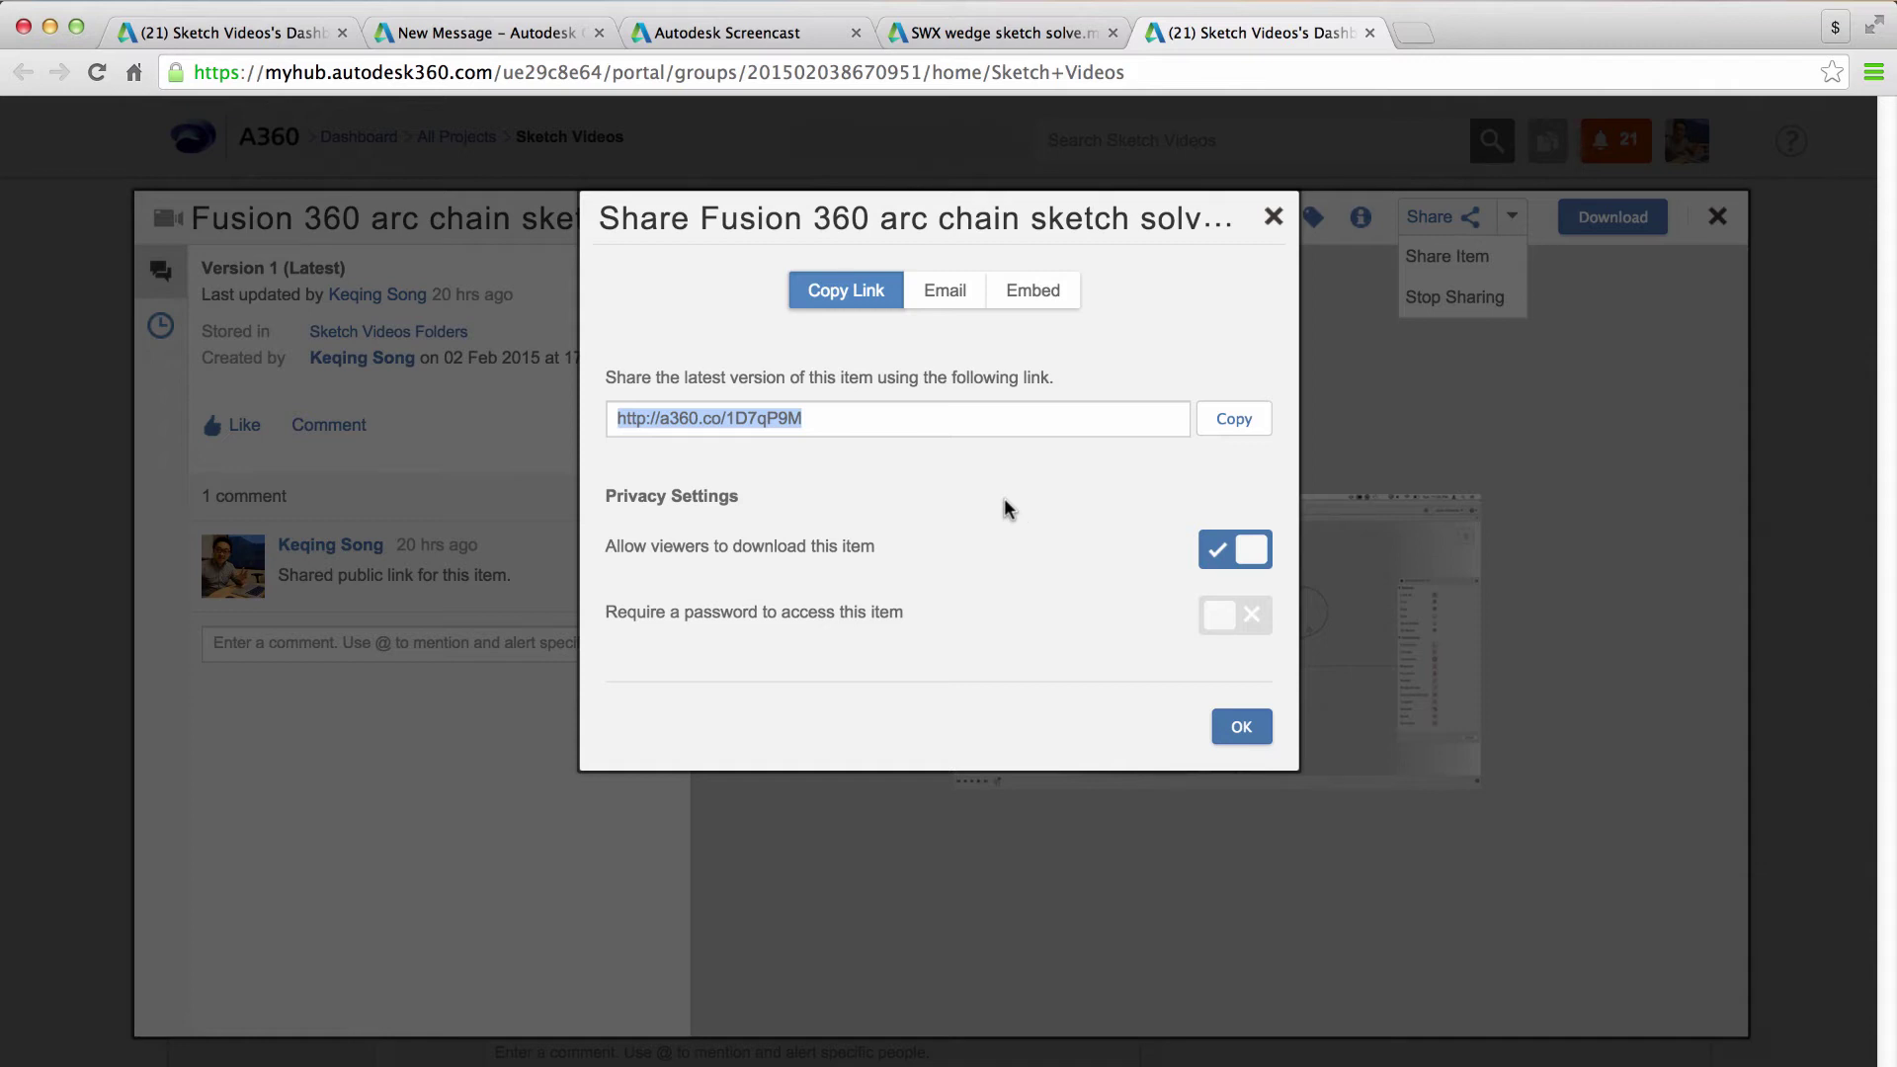
pyautogui.click(940, 292)
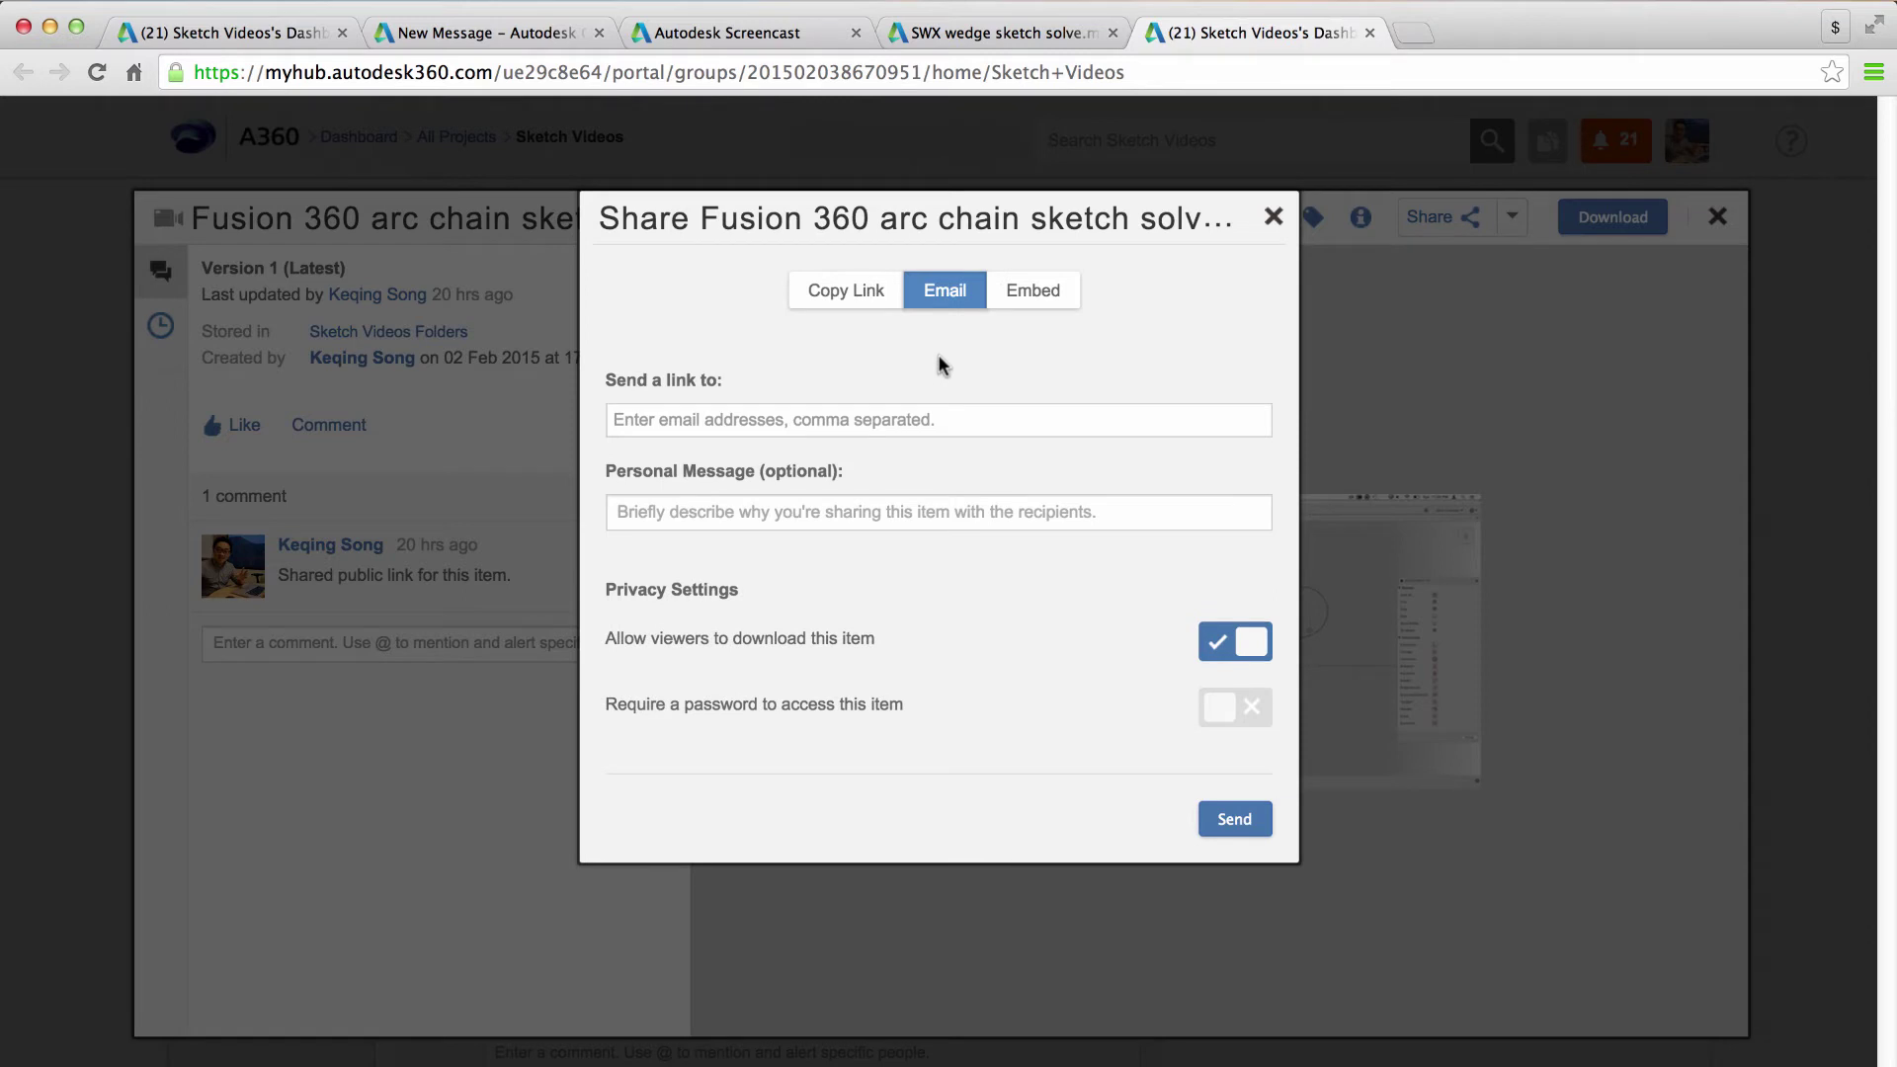
# Step: Copy the 800x600 iframe code from the share dialog's Embed tab
pyautogui.click(1029, 302)
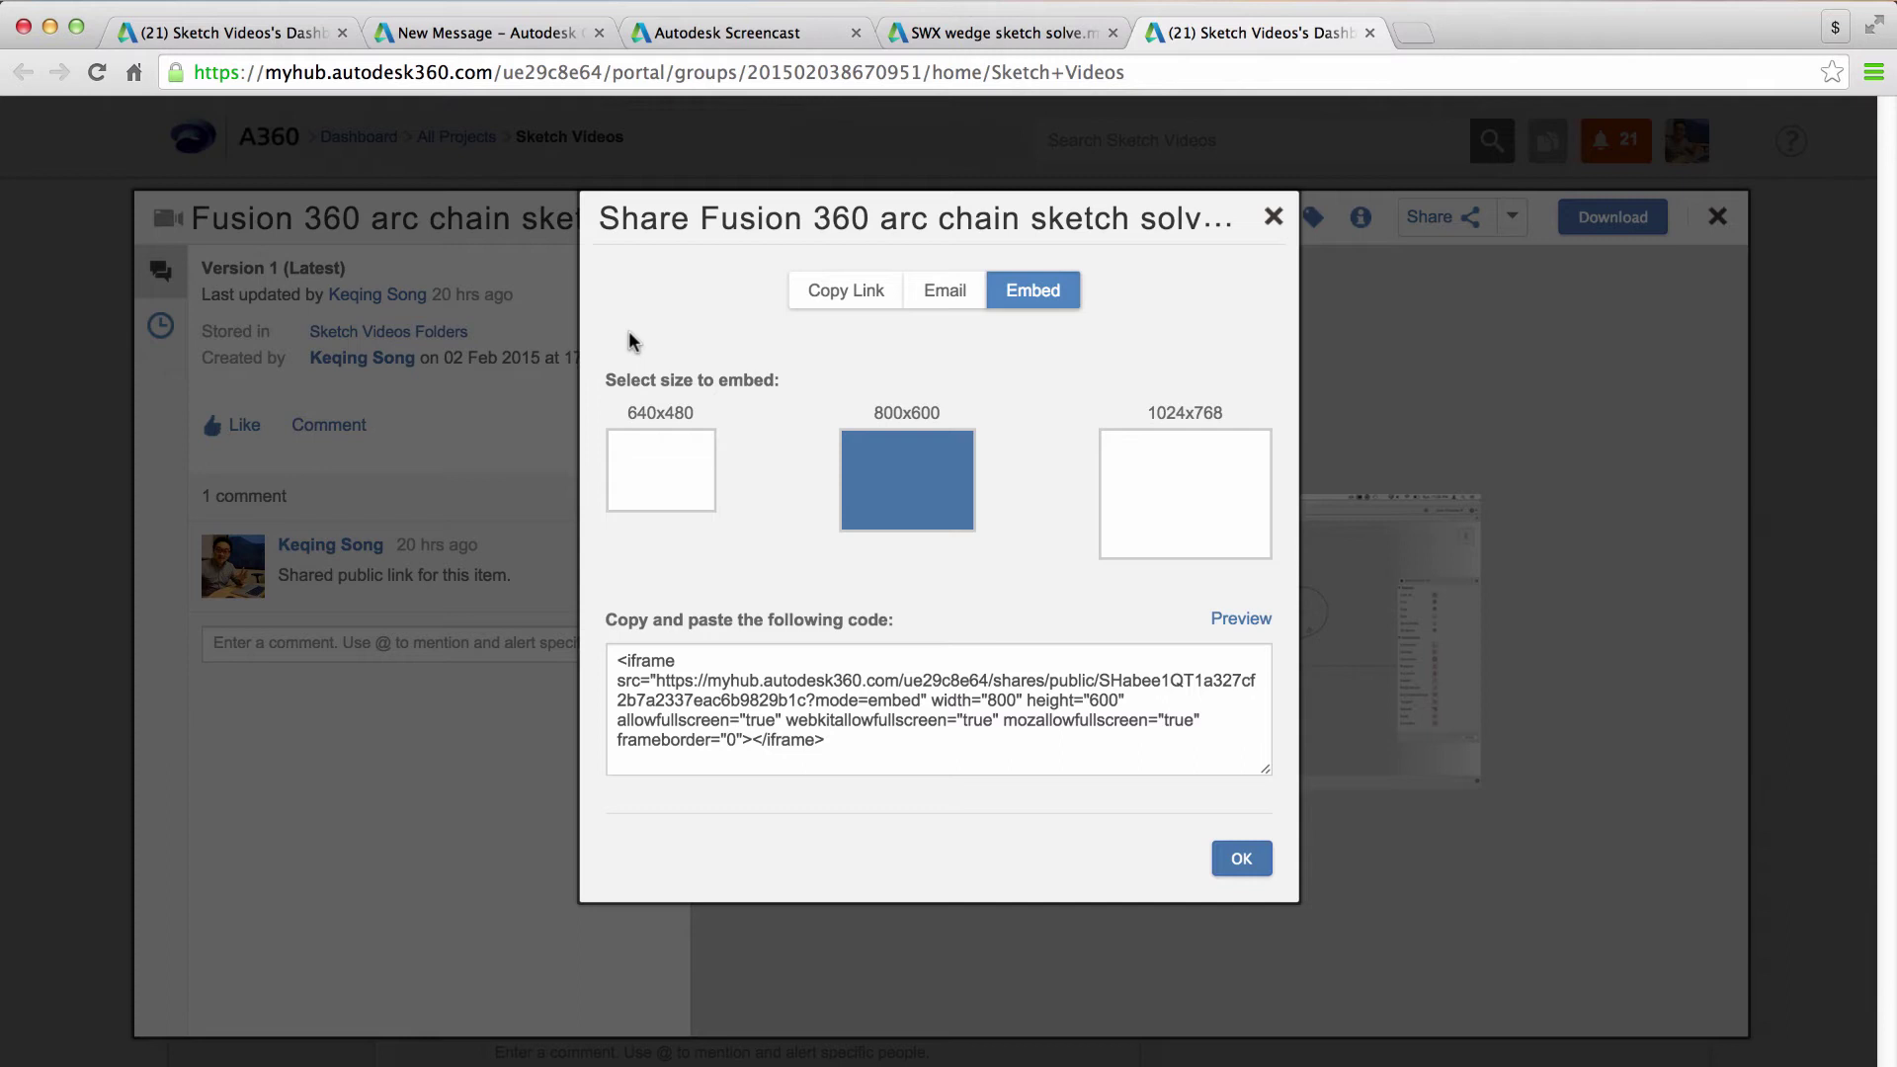
pyautogui.moveTo(849, 743); pyautogui.dragTo(607, 634)
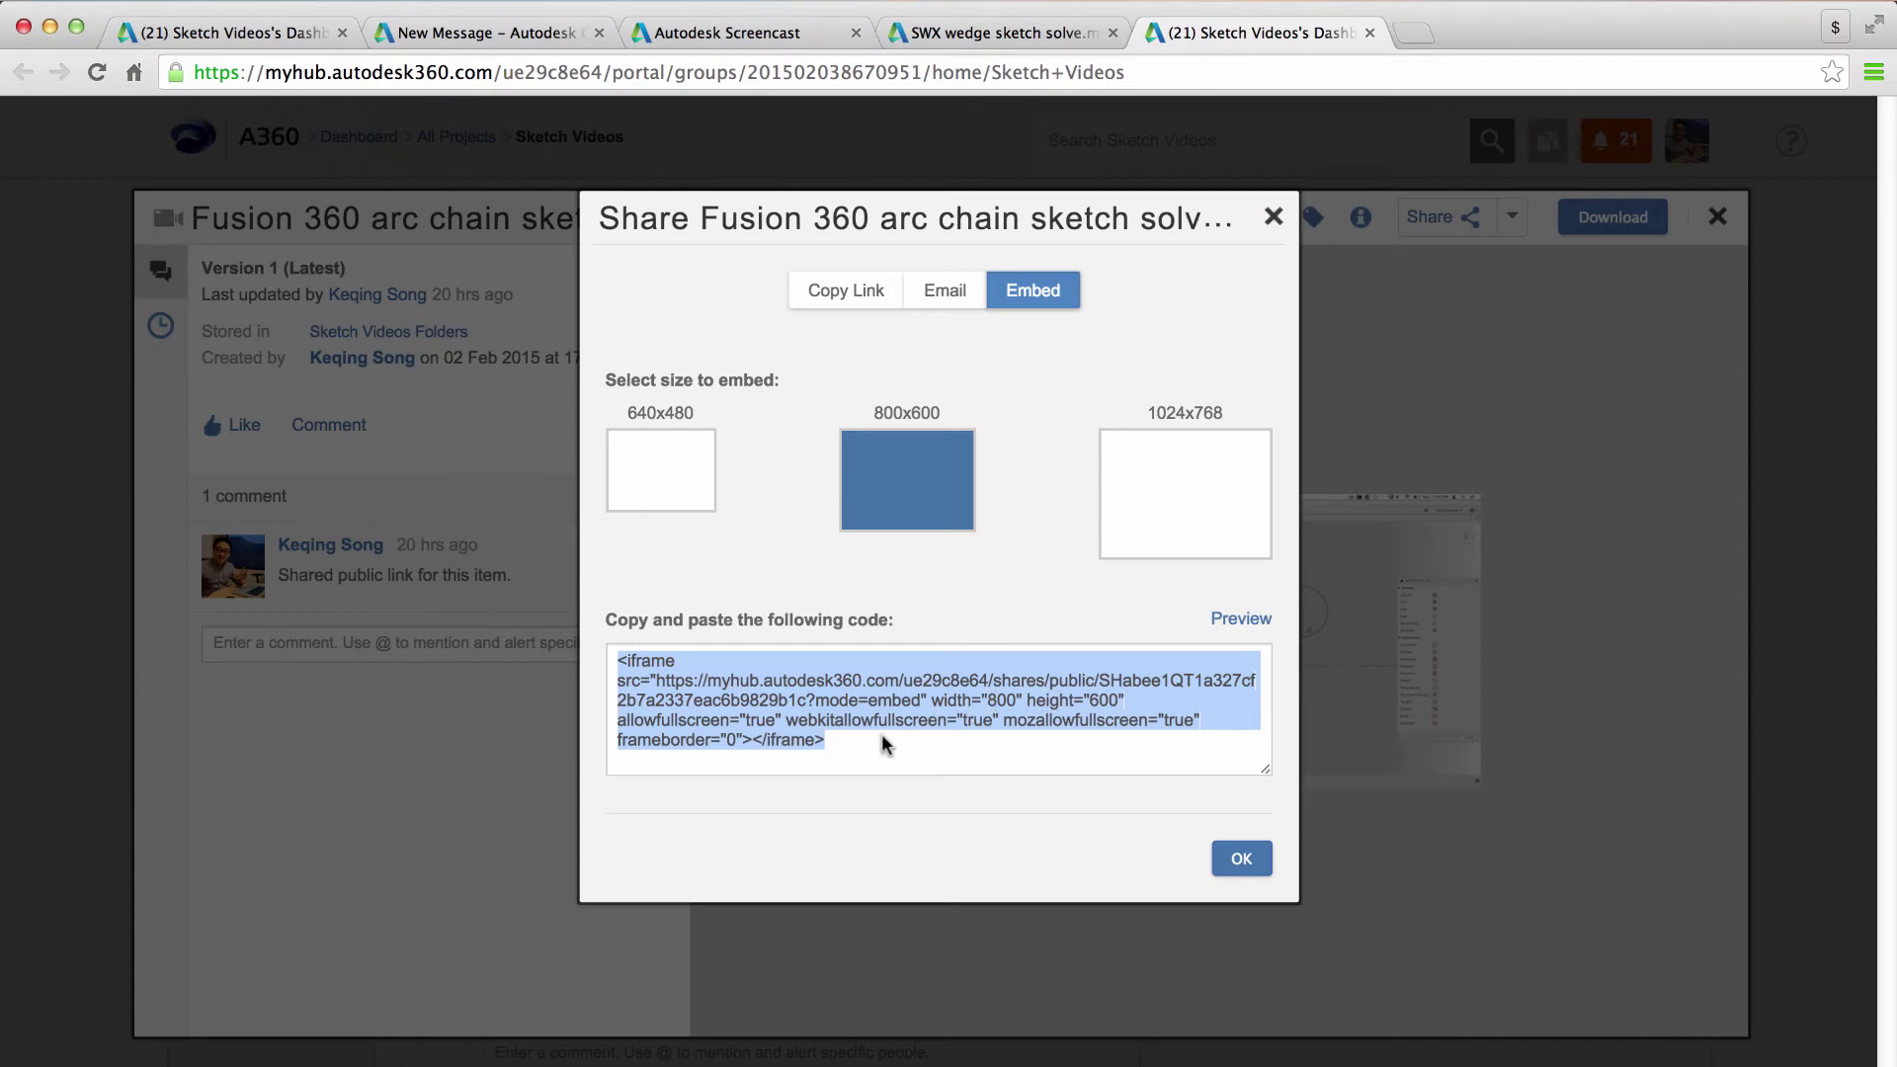
pyautogui.moveTo(862, 737); pyautogui.dragTo(614, 655)
pyautogui.rightClick(726, 655)
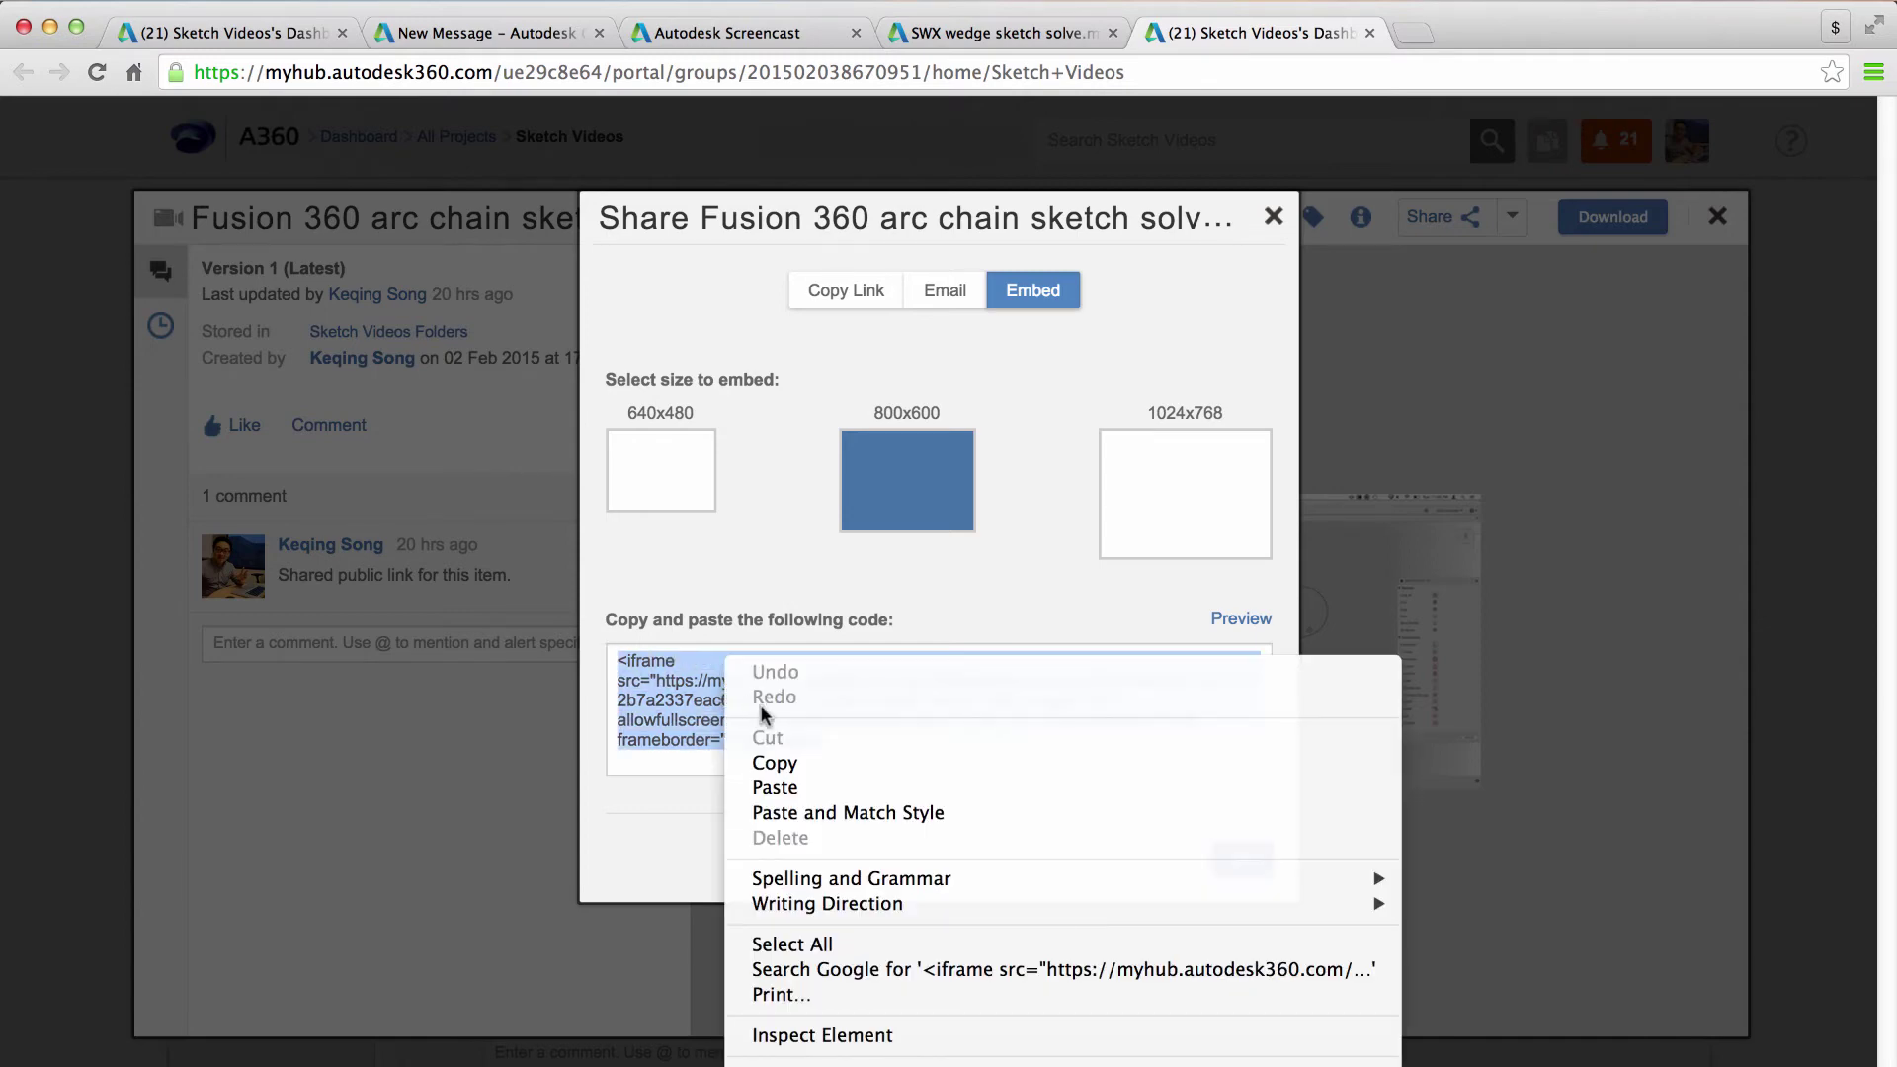
pyautogui.click(775, 763)
pyautogui.click(799, 587)
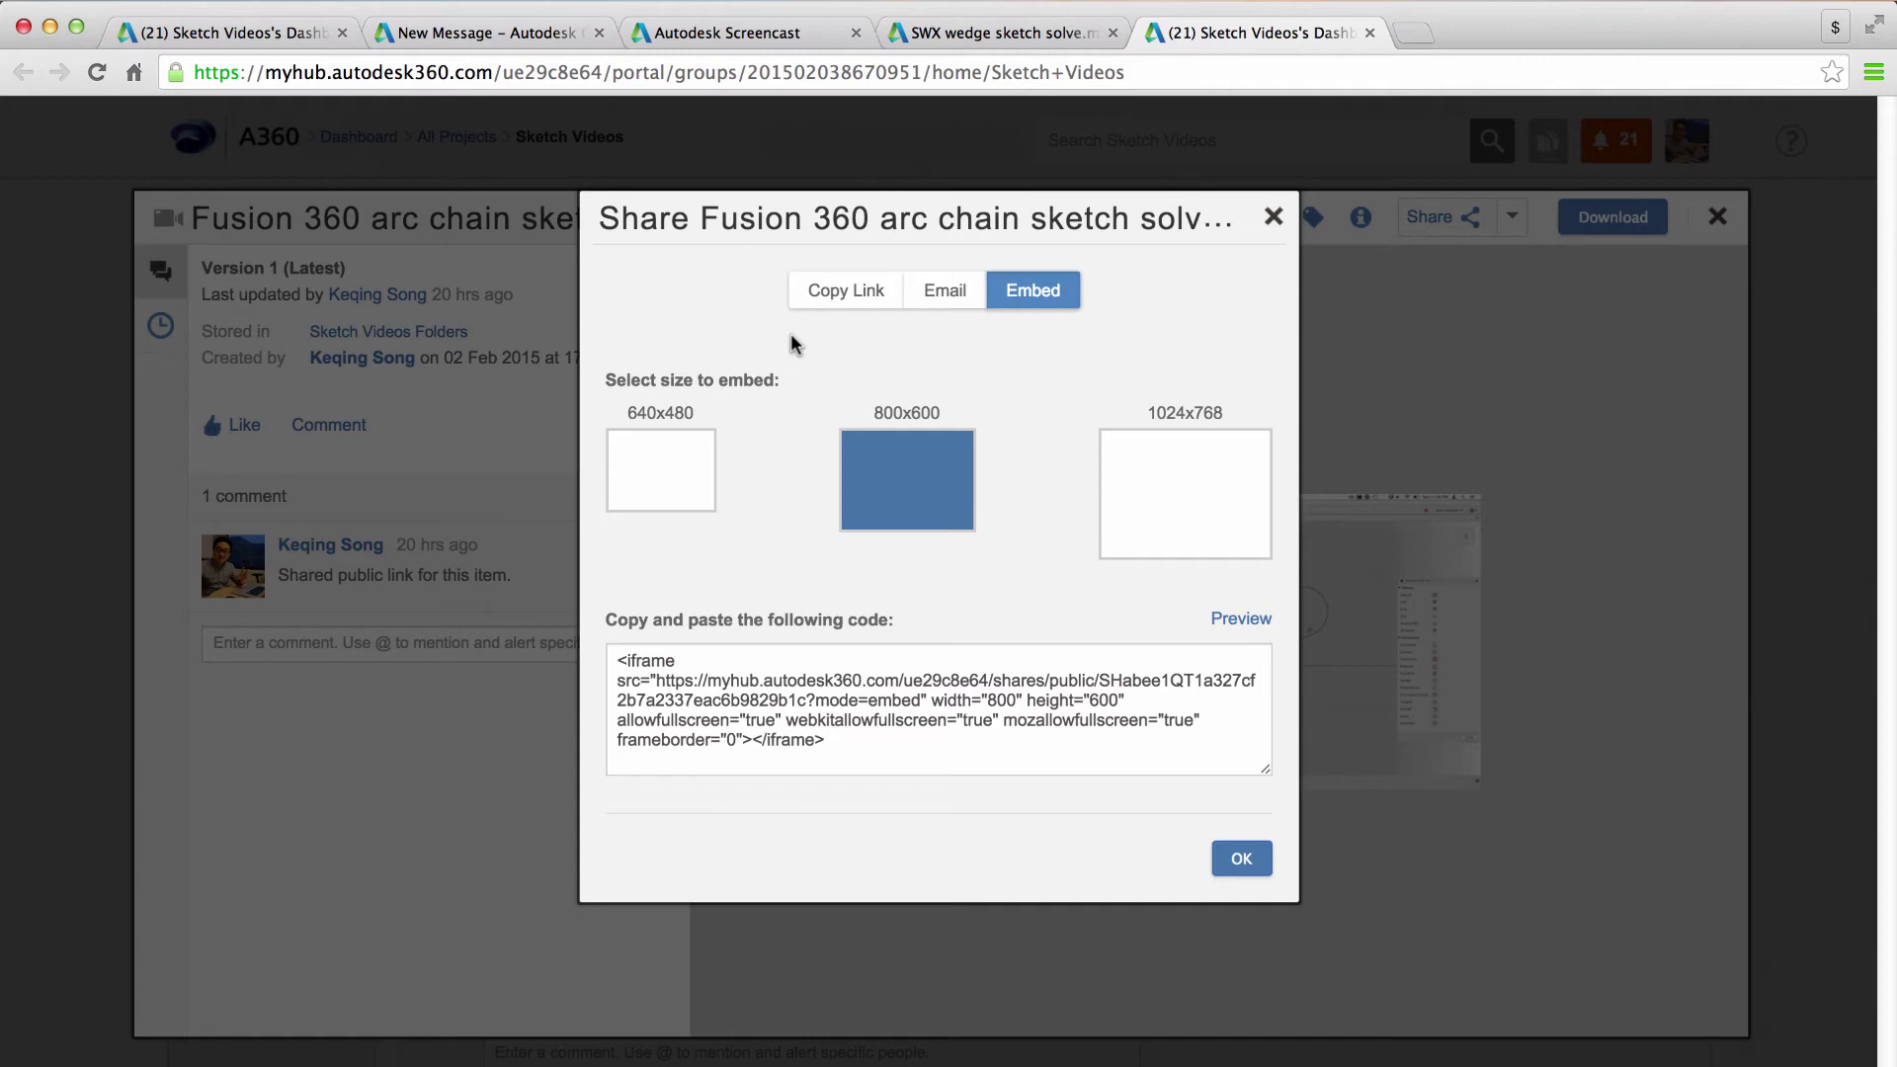
# Step: Paste the iframe embed code into the forum post's HTML source after the intro line, then attempt a preview
pyautogui.click(517, 34)
pyautogui.scroll(1, 774, 314)
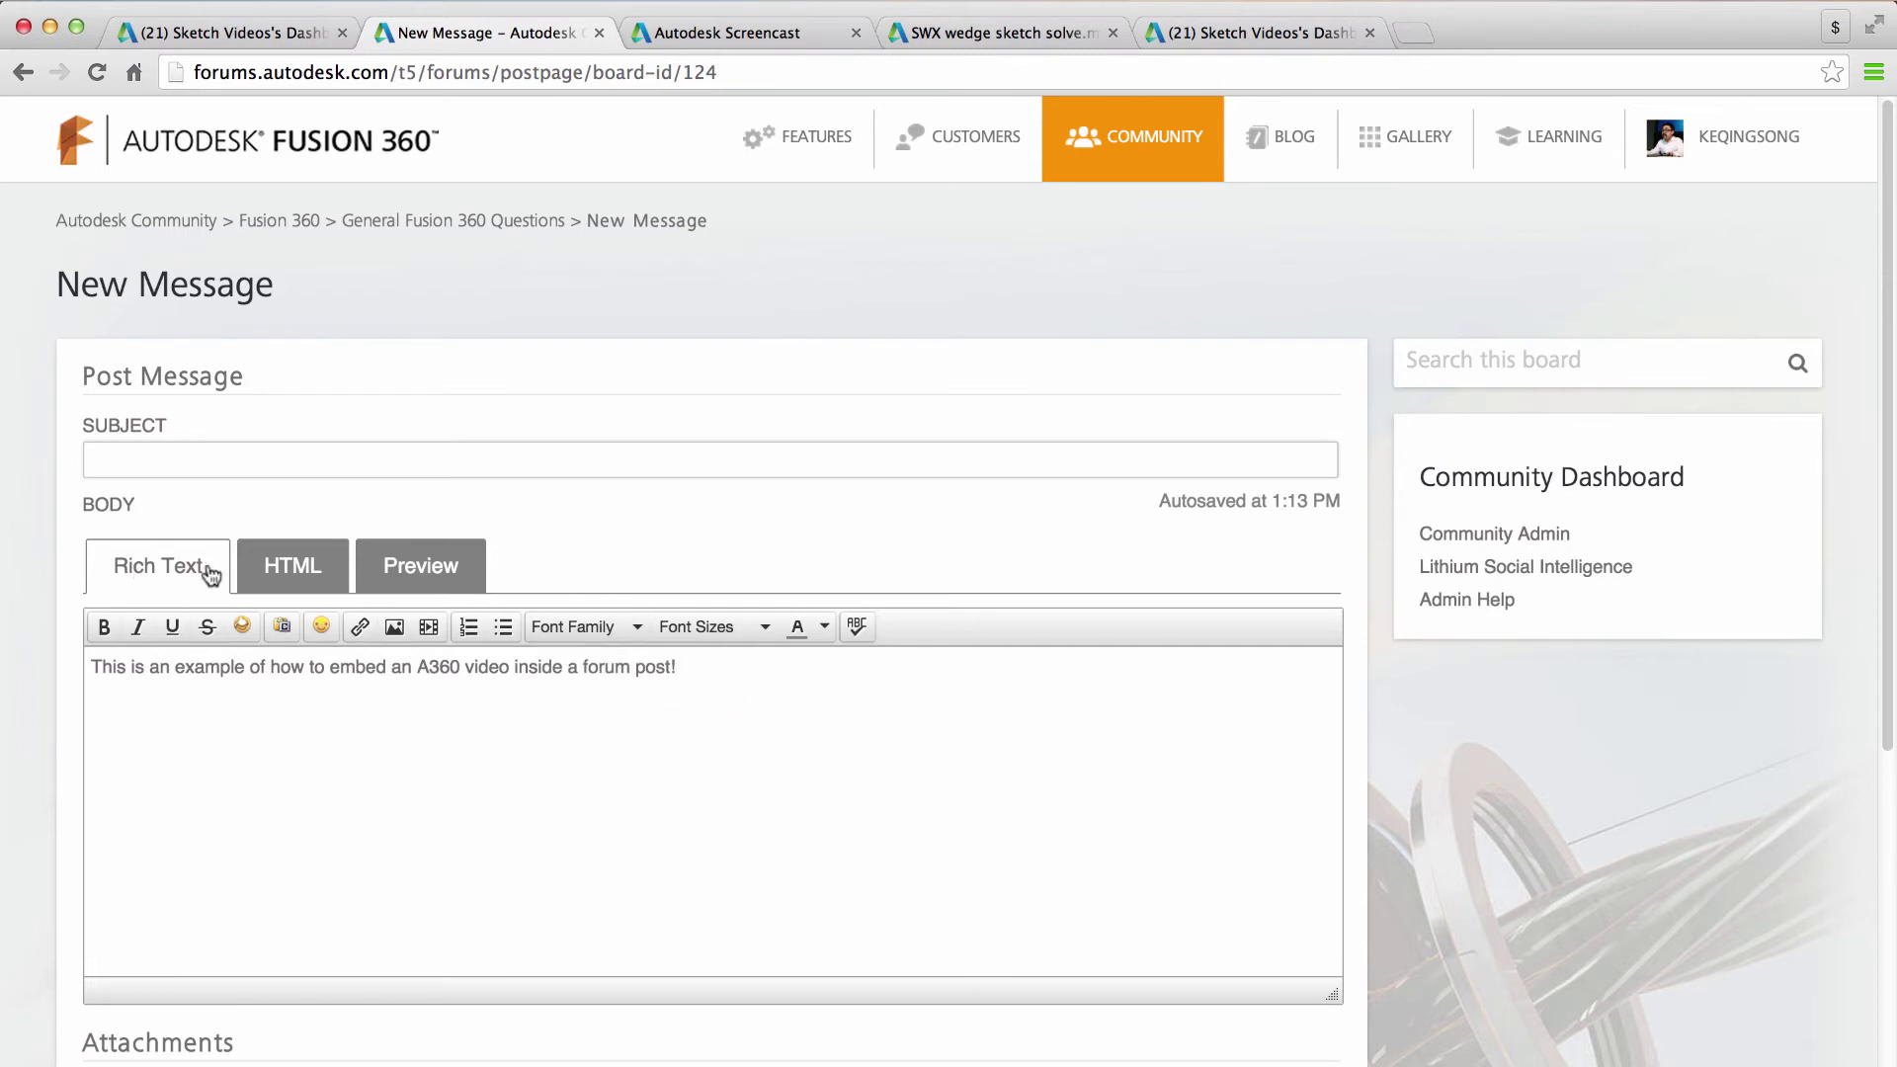
pyautogui.click(287, 573)
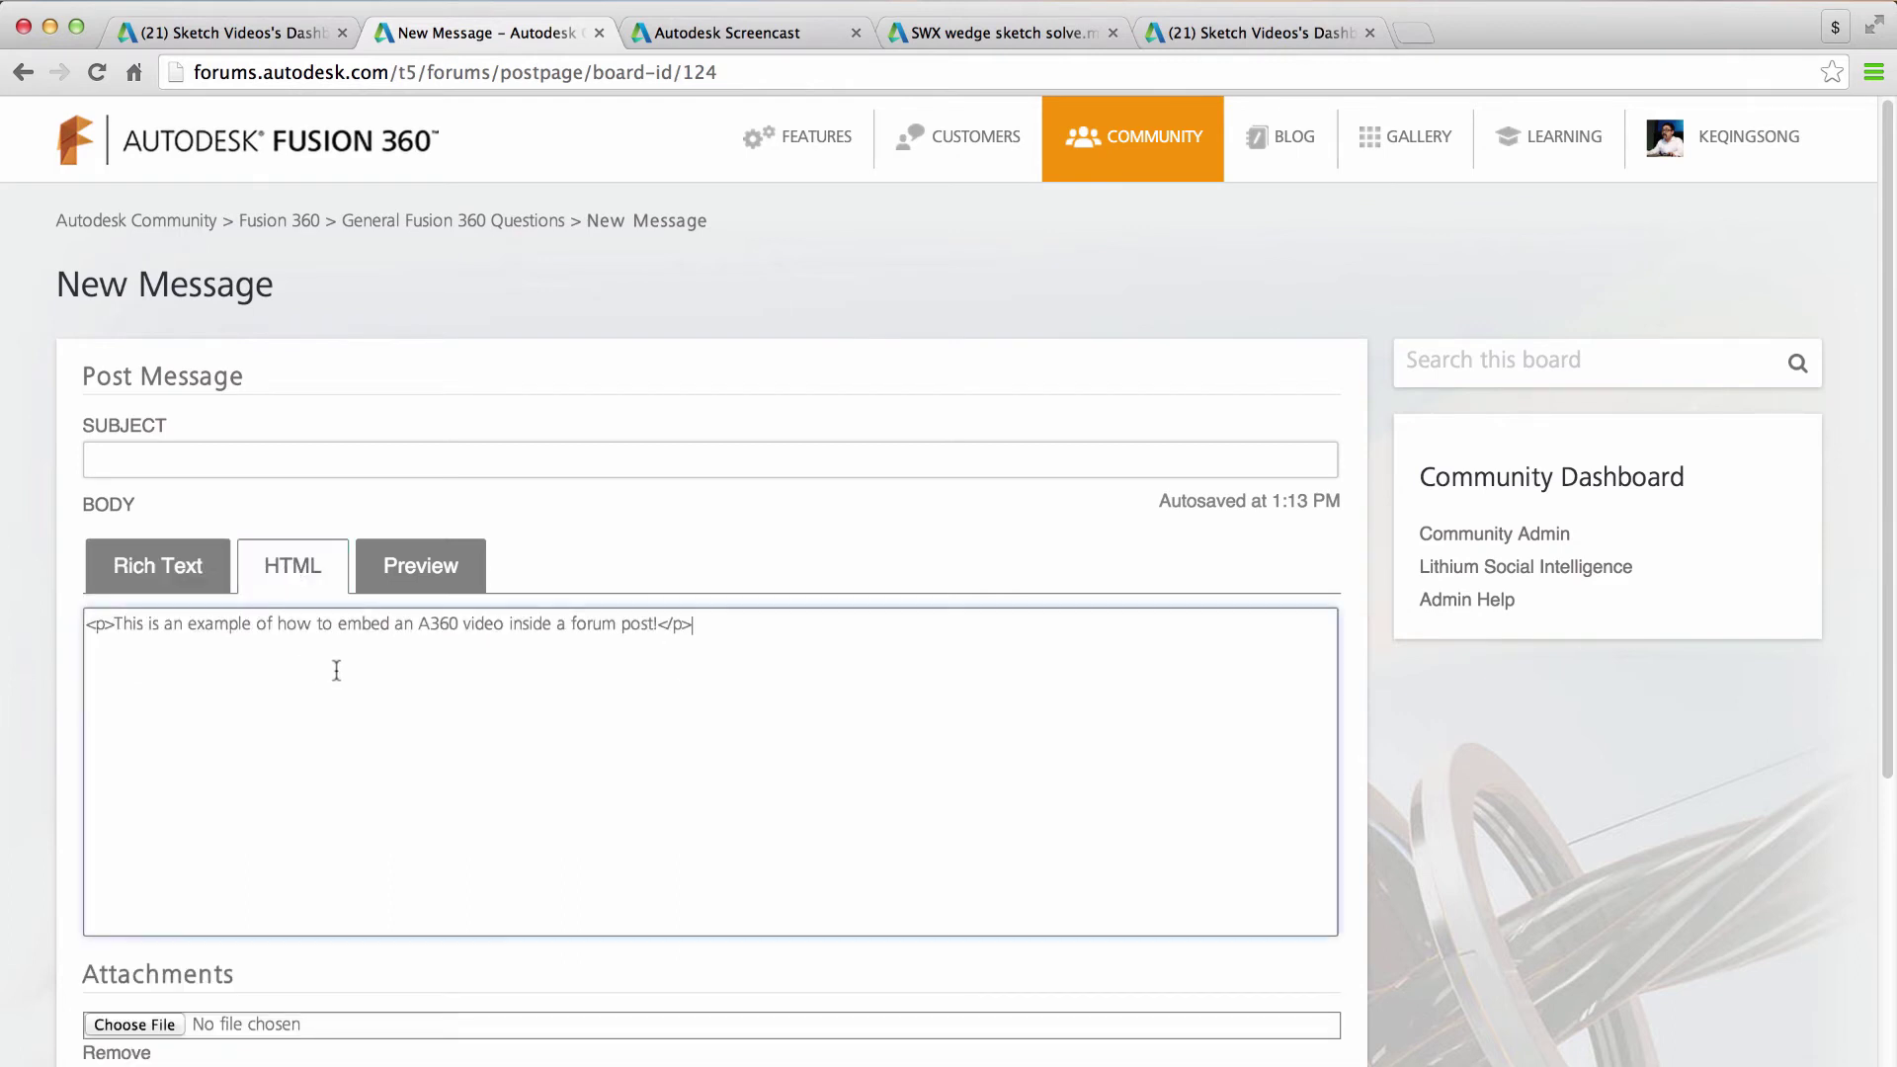
pyautogui.click(571, 675)
pyautogui.press('super+v')
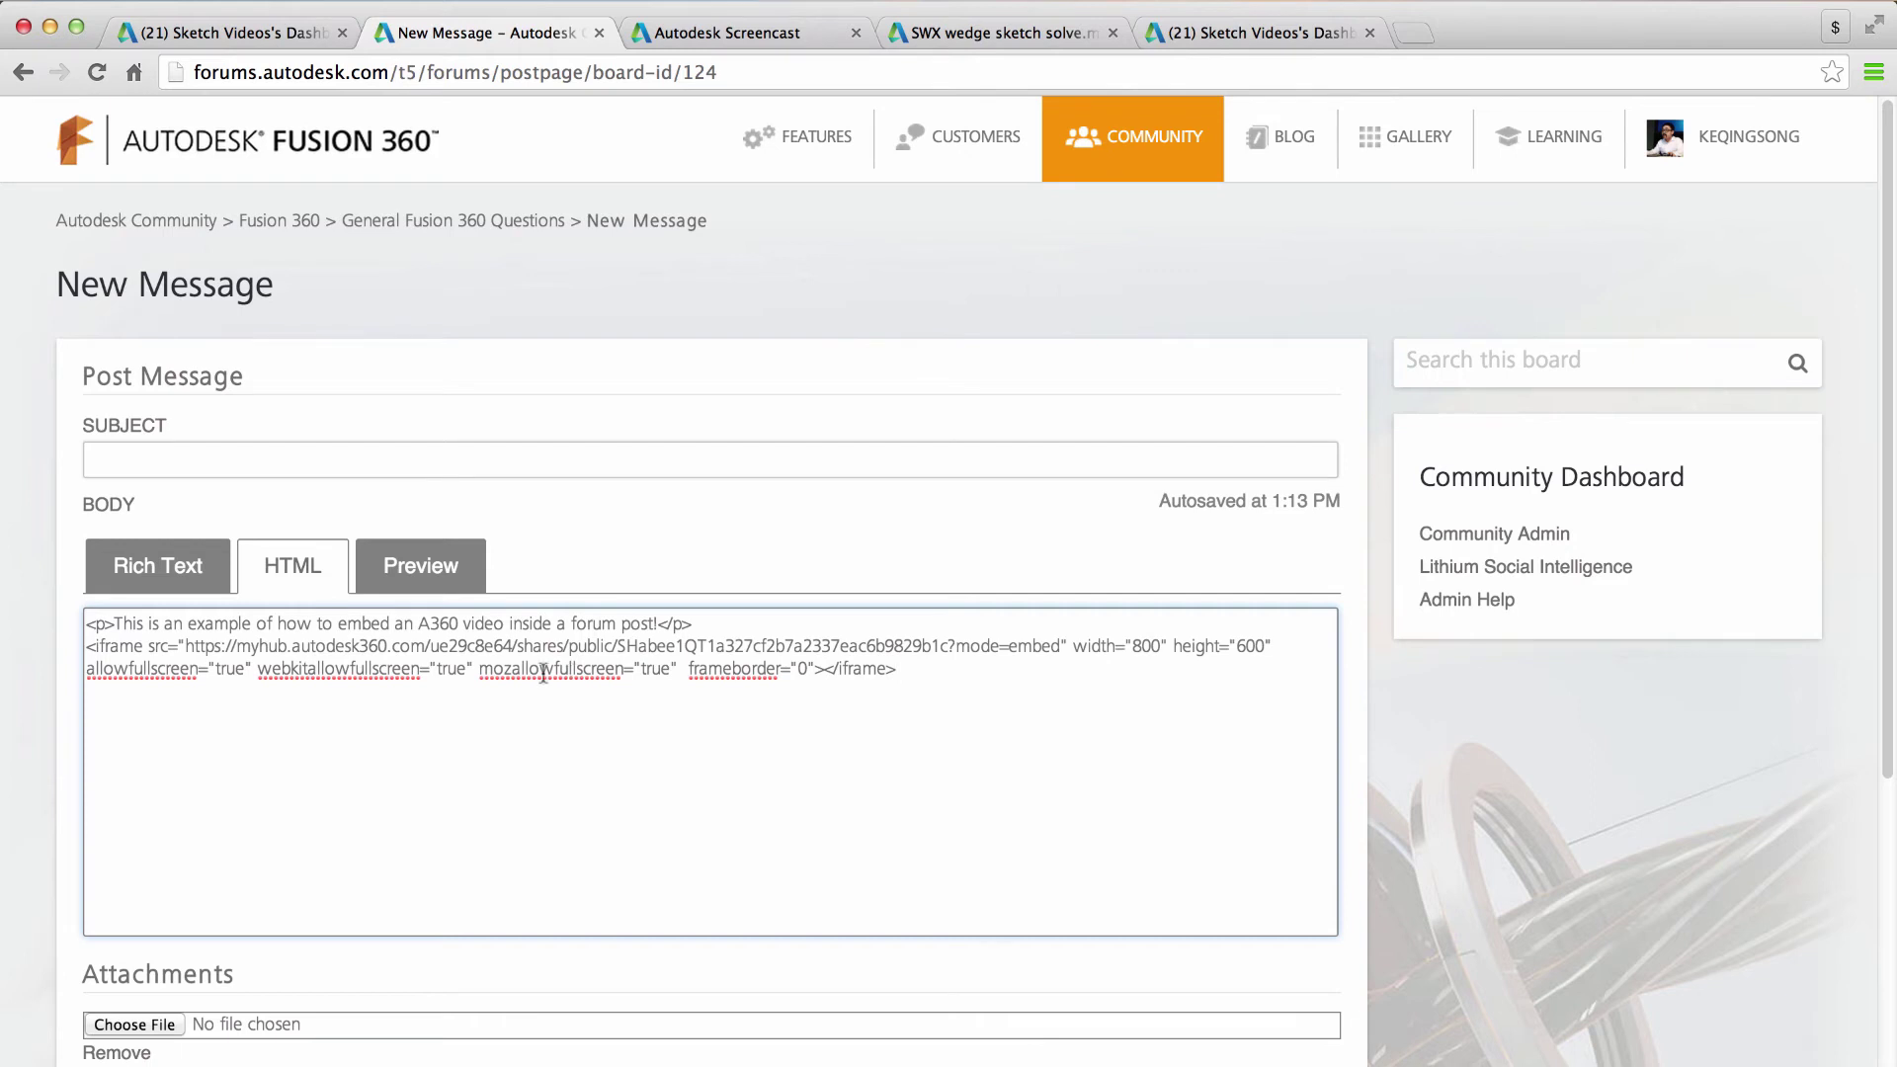
pyautogui.click(453, 573)
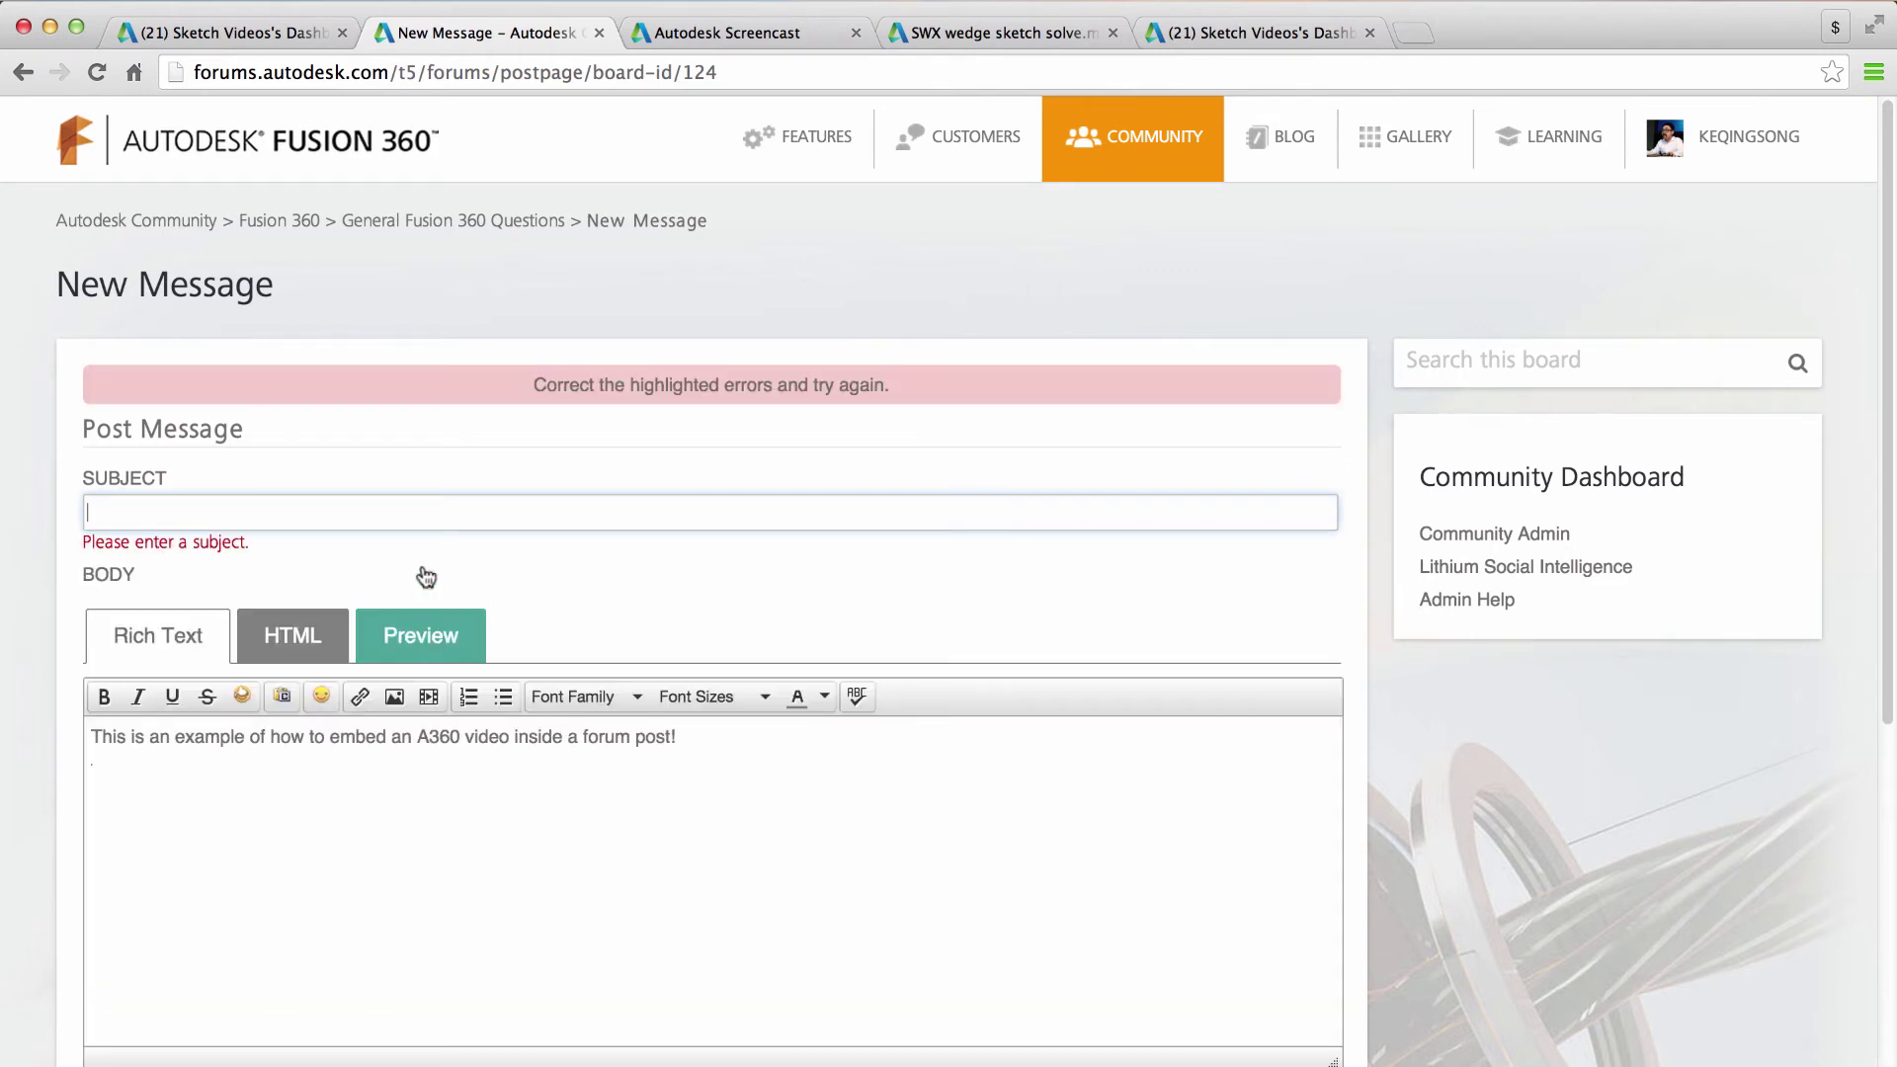
# Step: Enter the subject 'How to embed video from A360' and preview the embedded video player
pyautogui.click(573, 520)
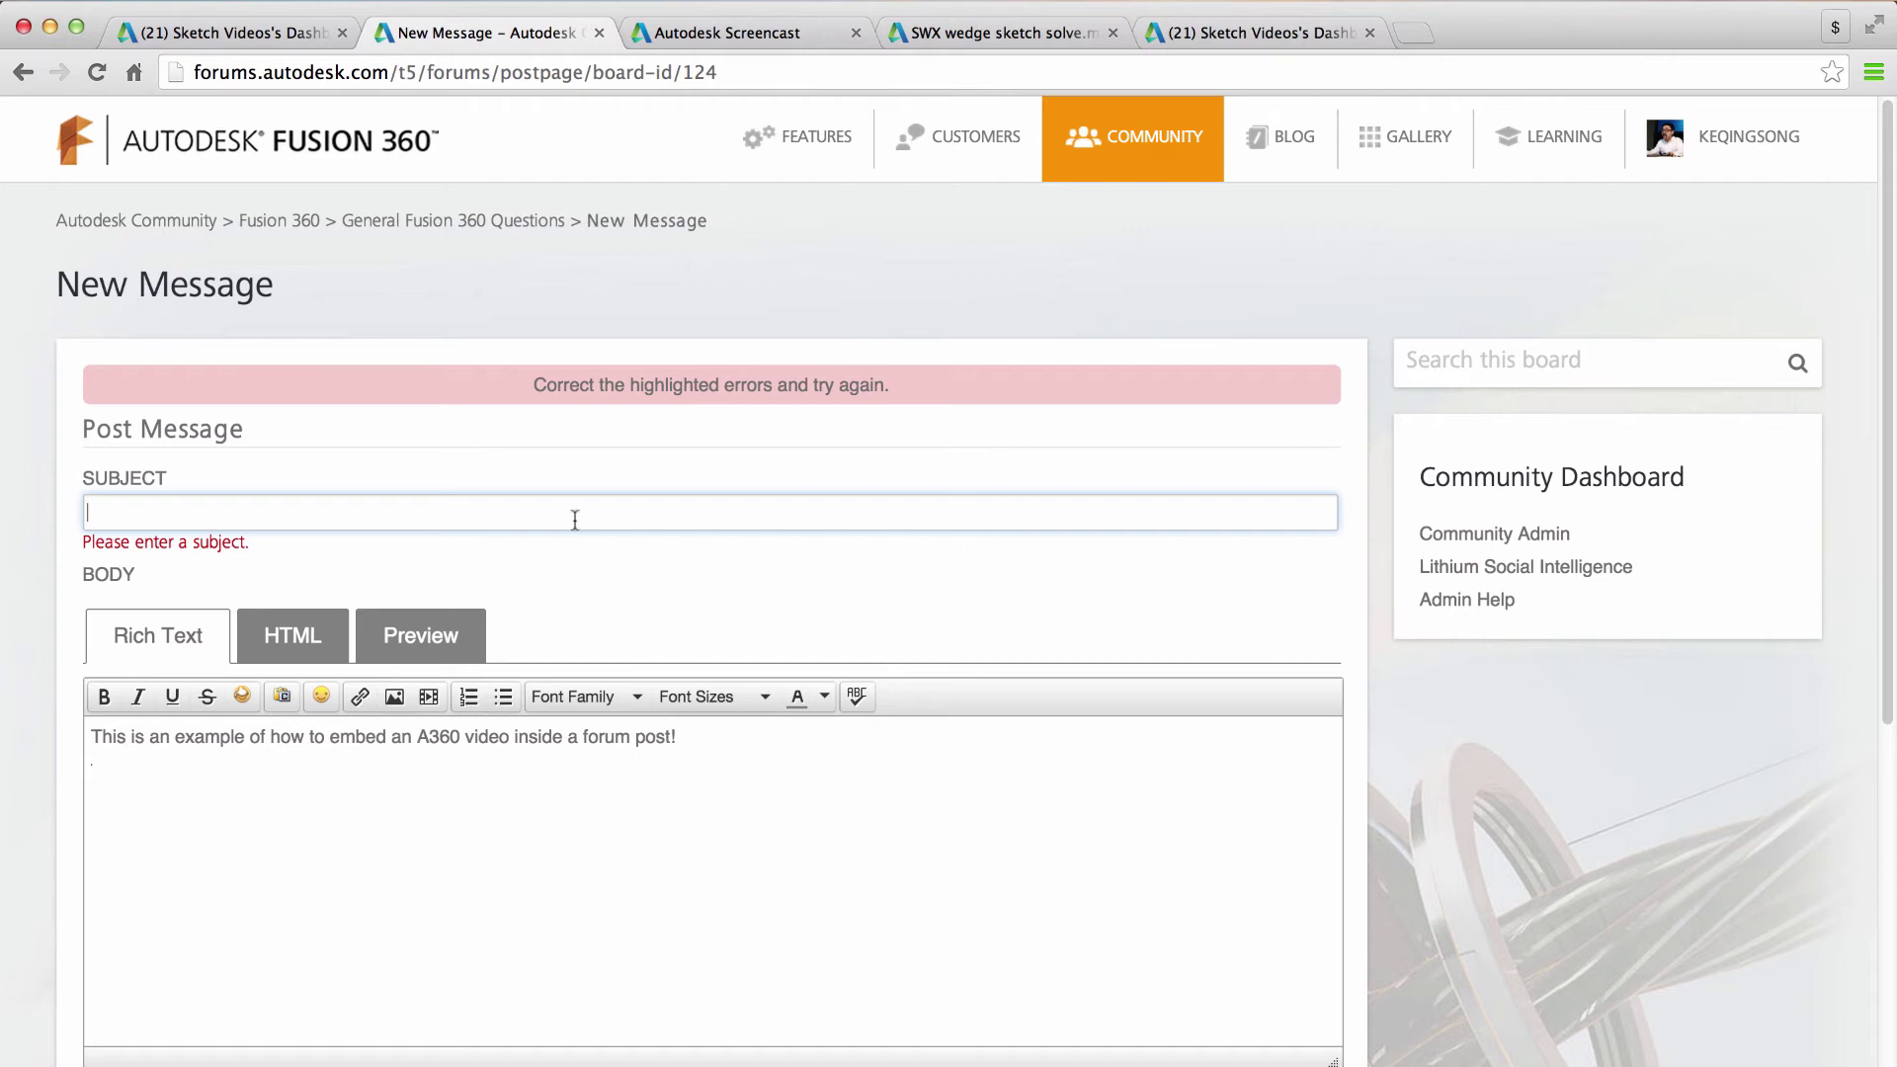
pyautogui.write('How to embed')
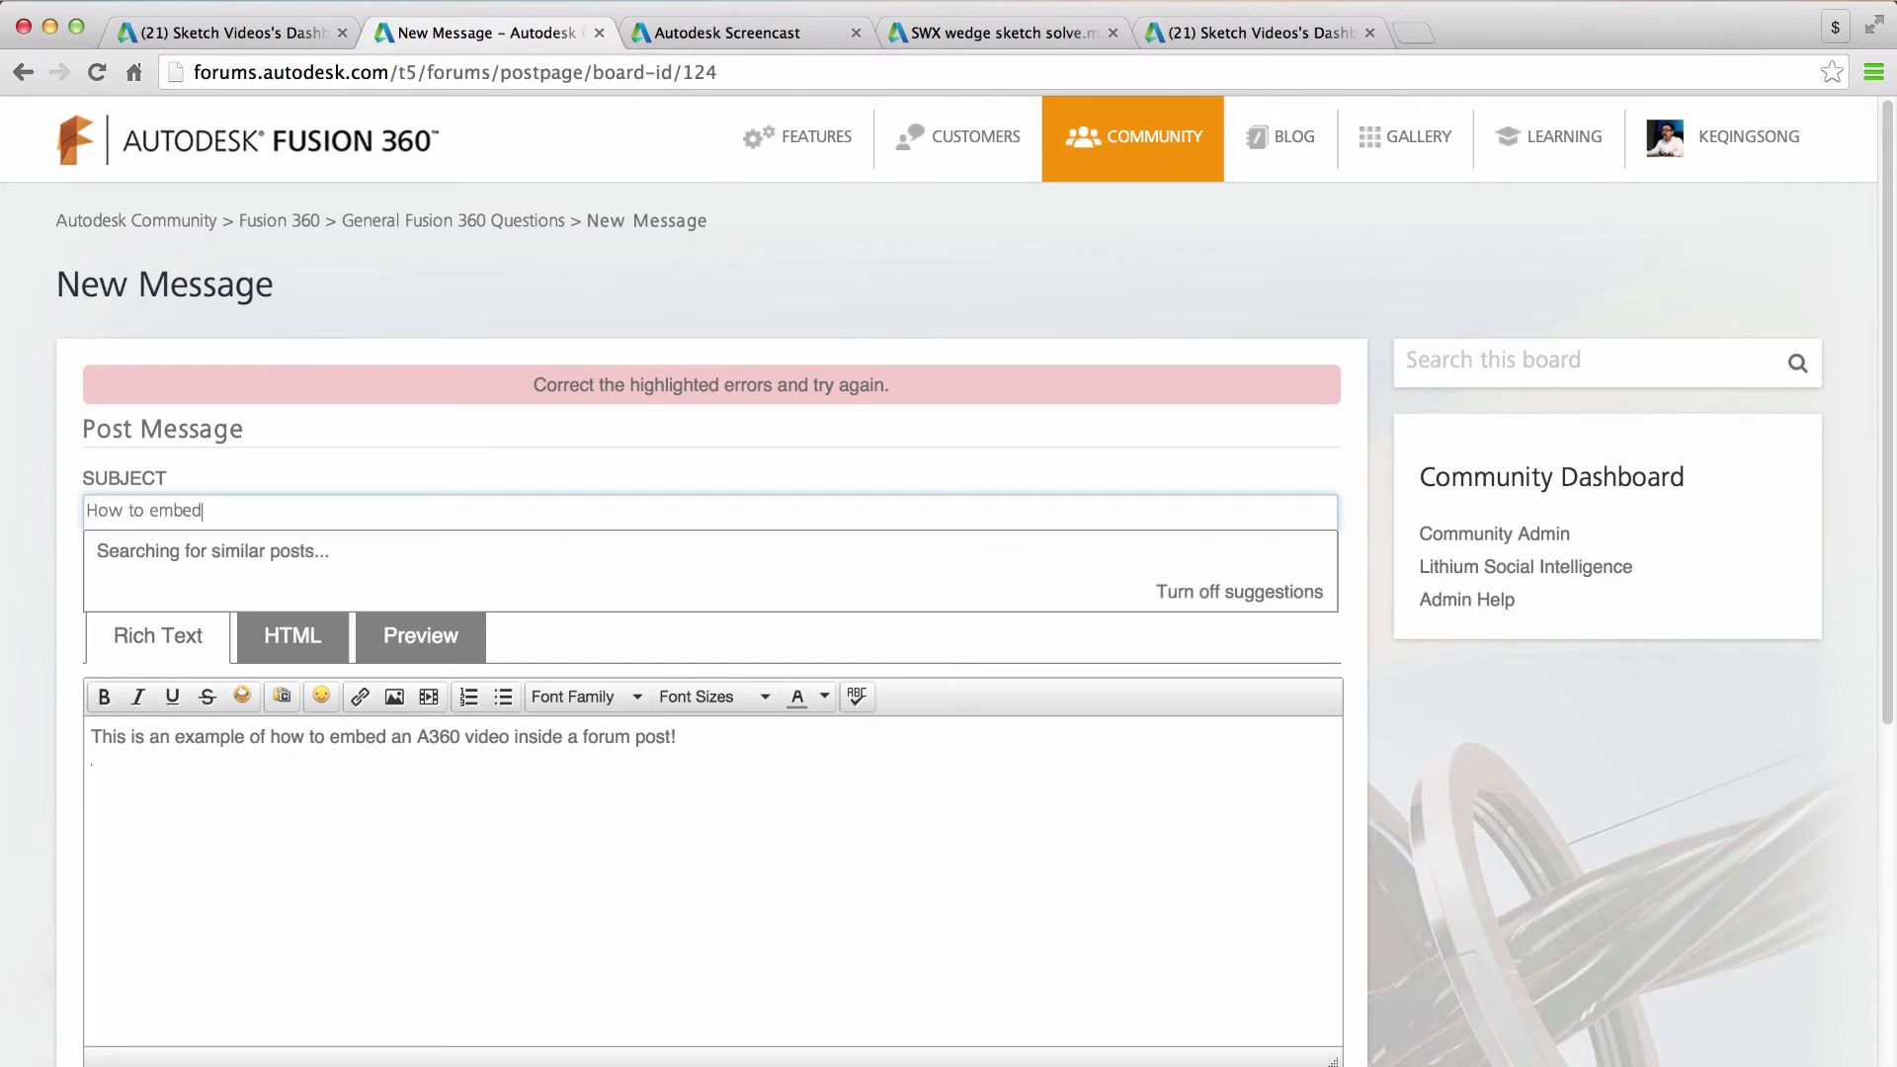
pyautogui.write(' video from A360')
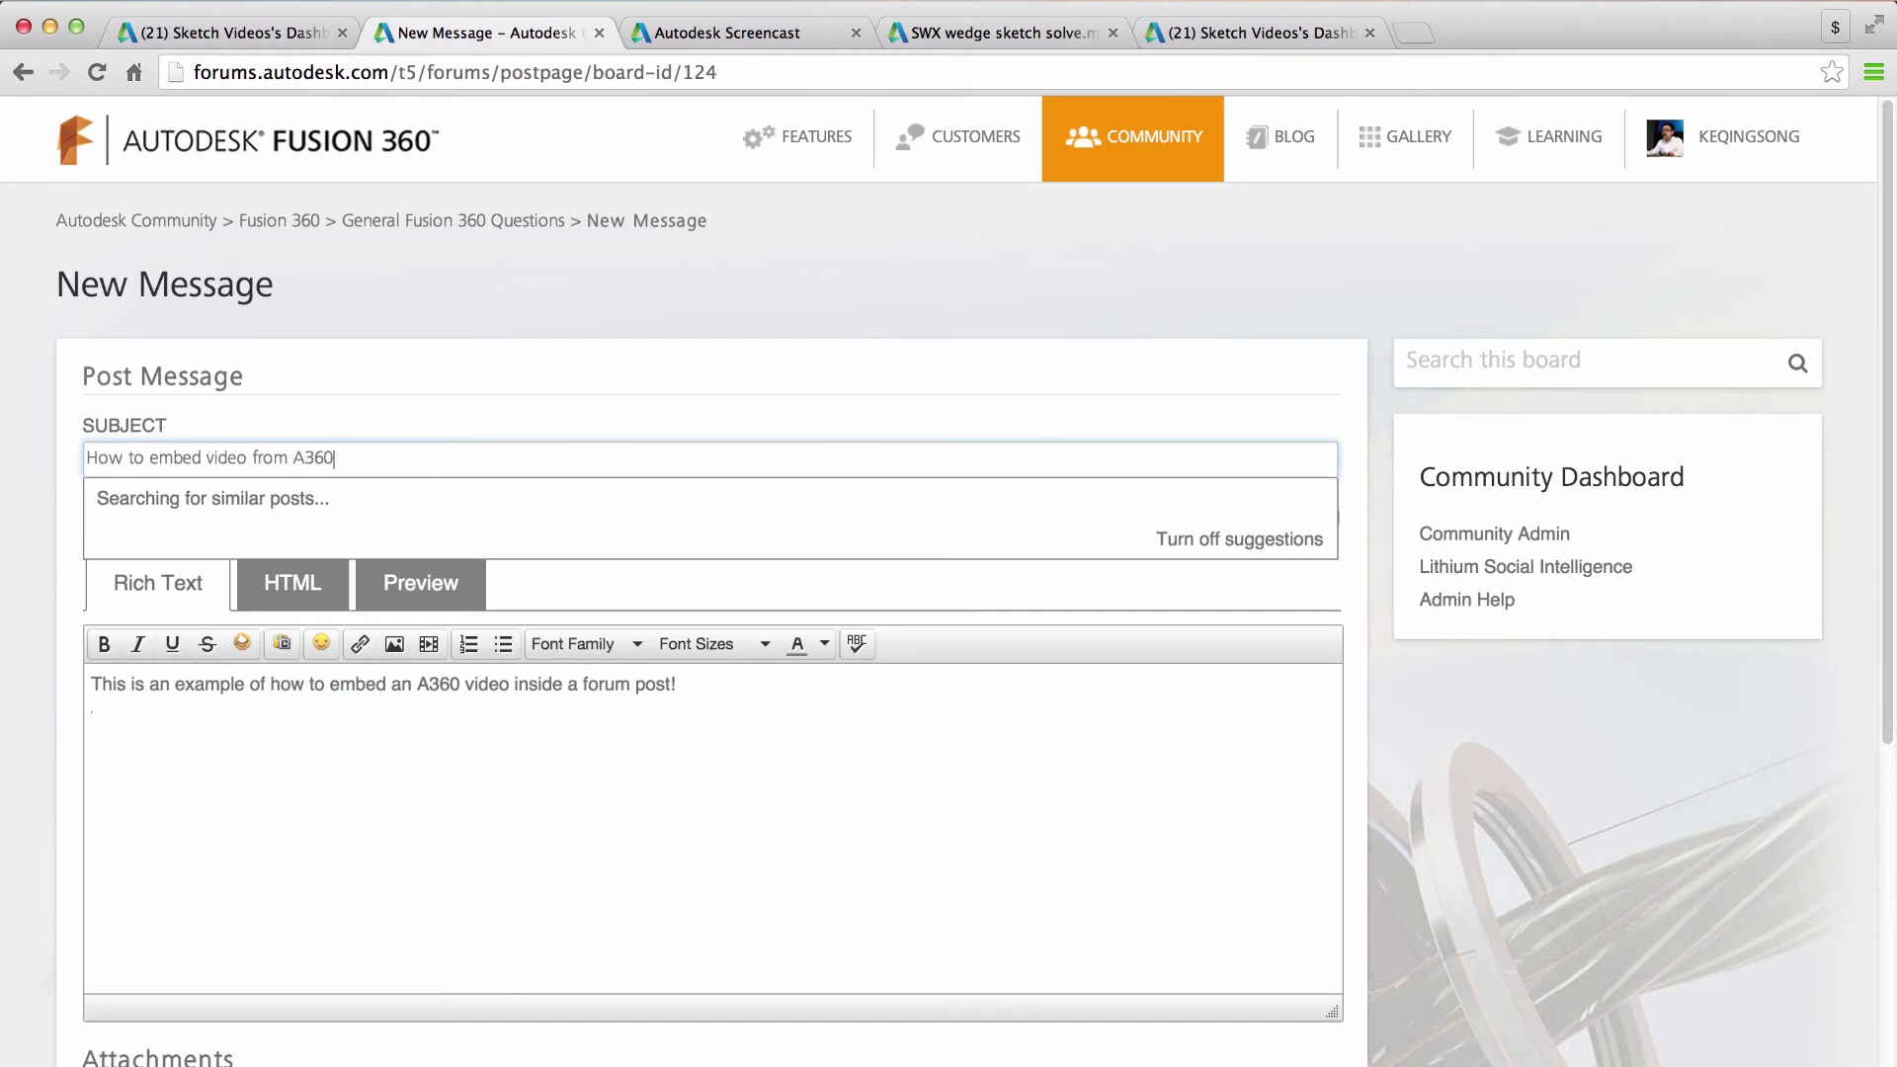
pyautogui.click(422, 596)
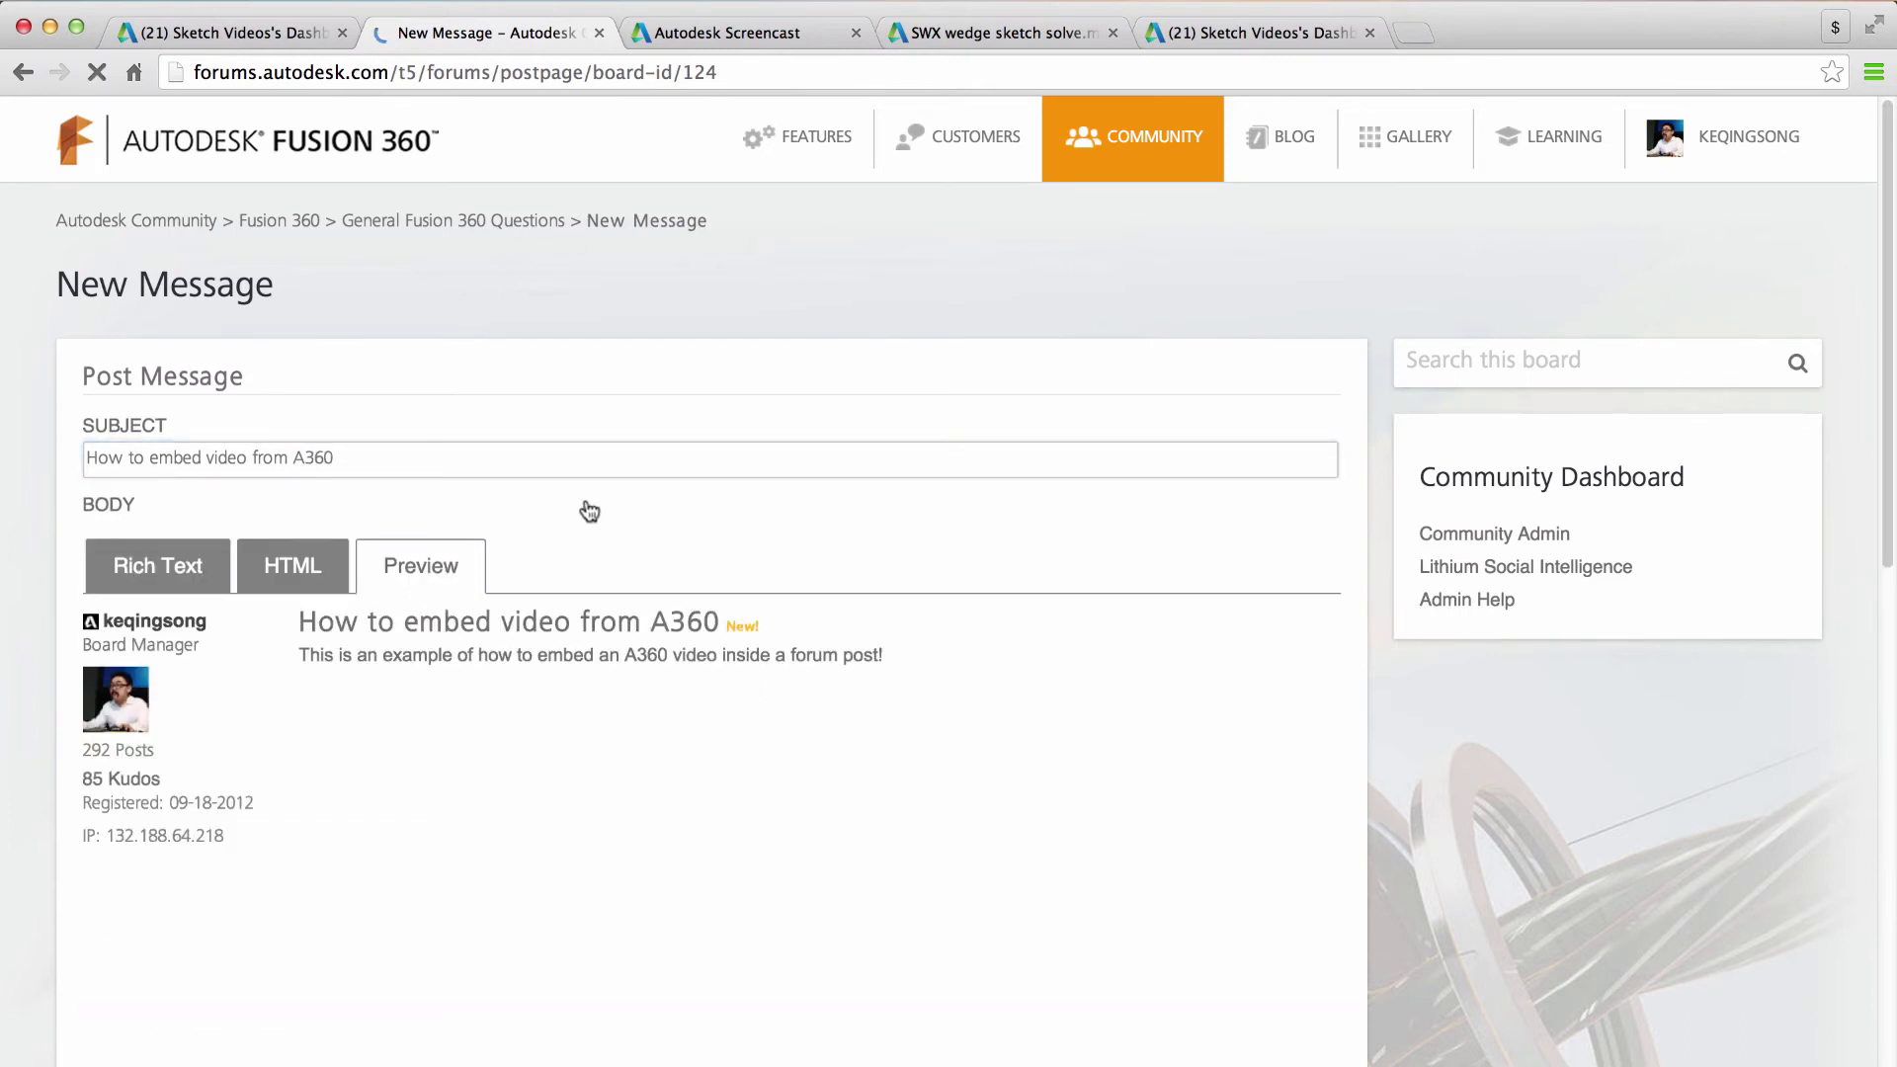
pyautogui.scroll(-5, 1207, 682)
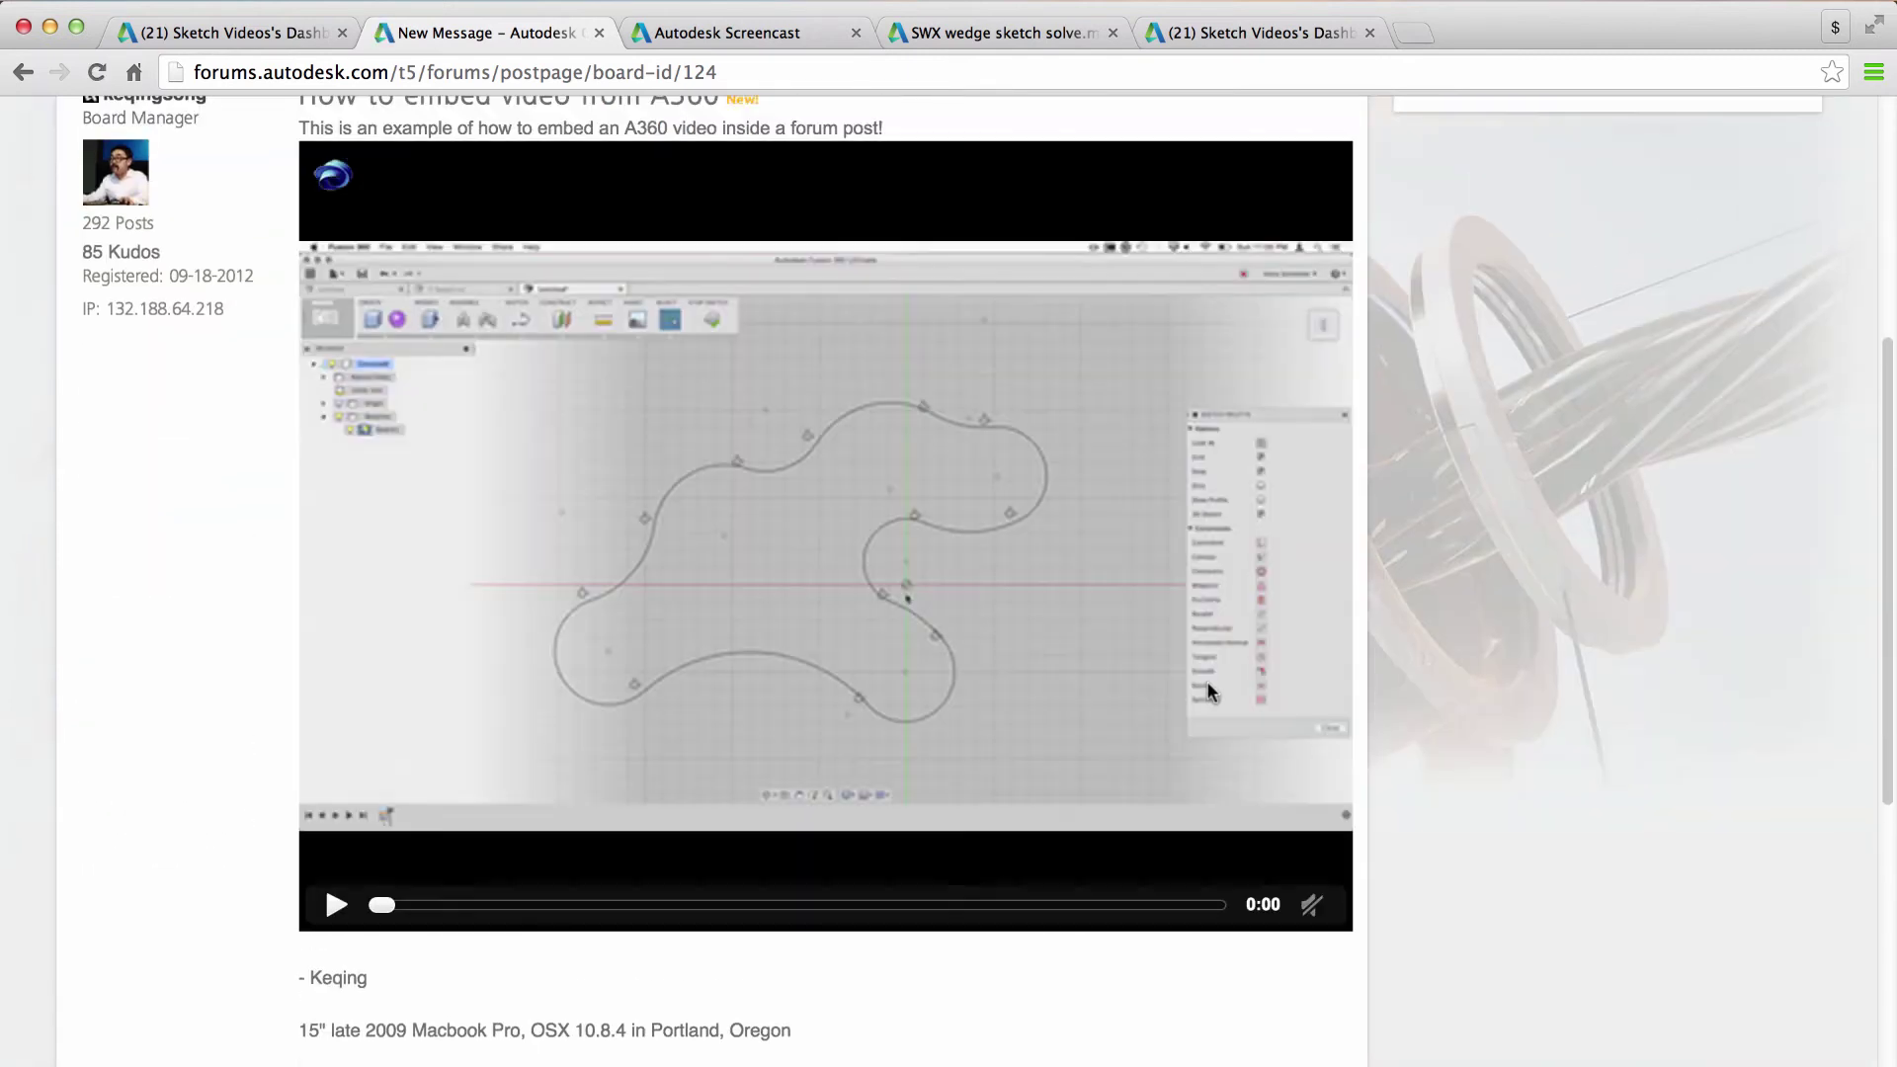
pyautogui.scroll(1, 1207, 680)
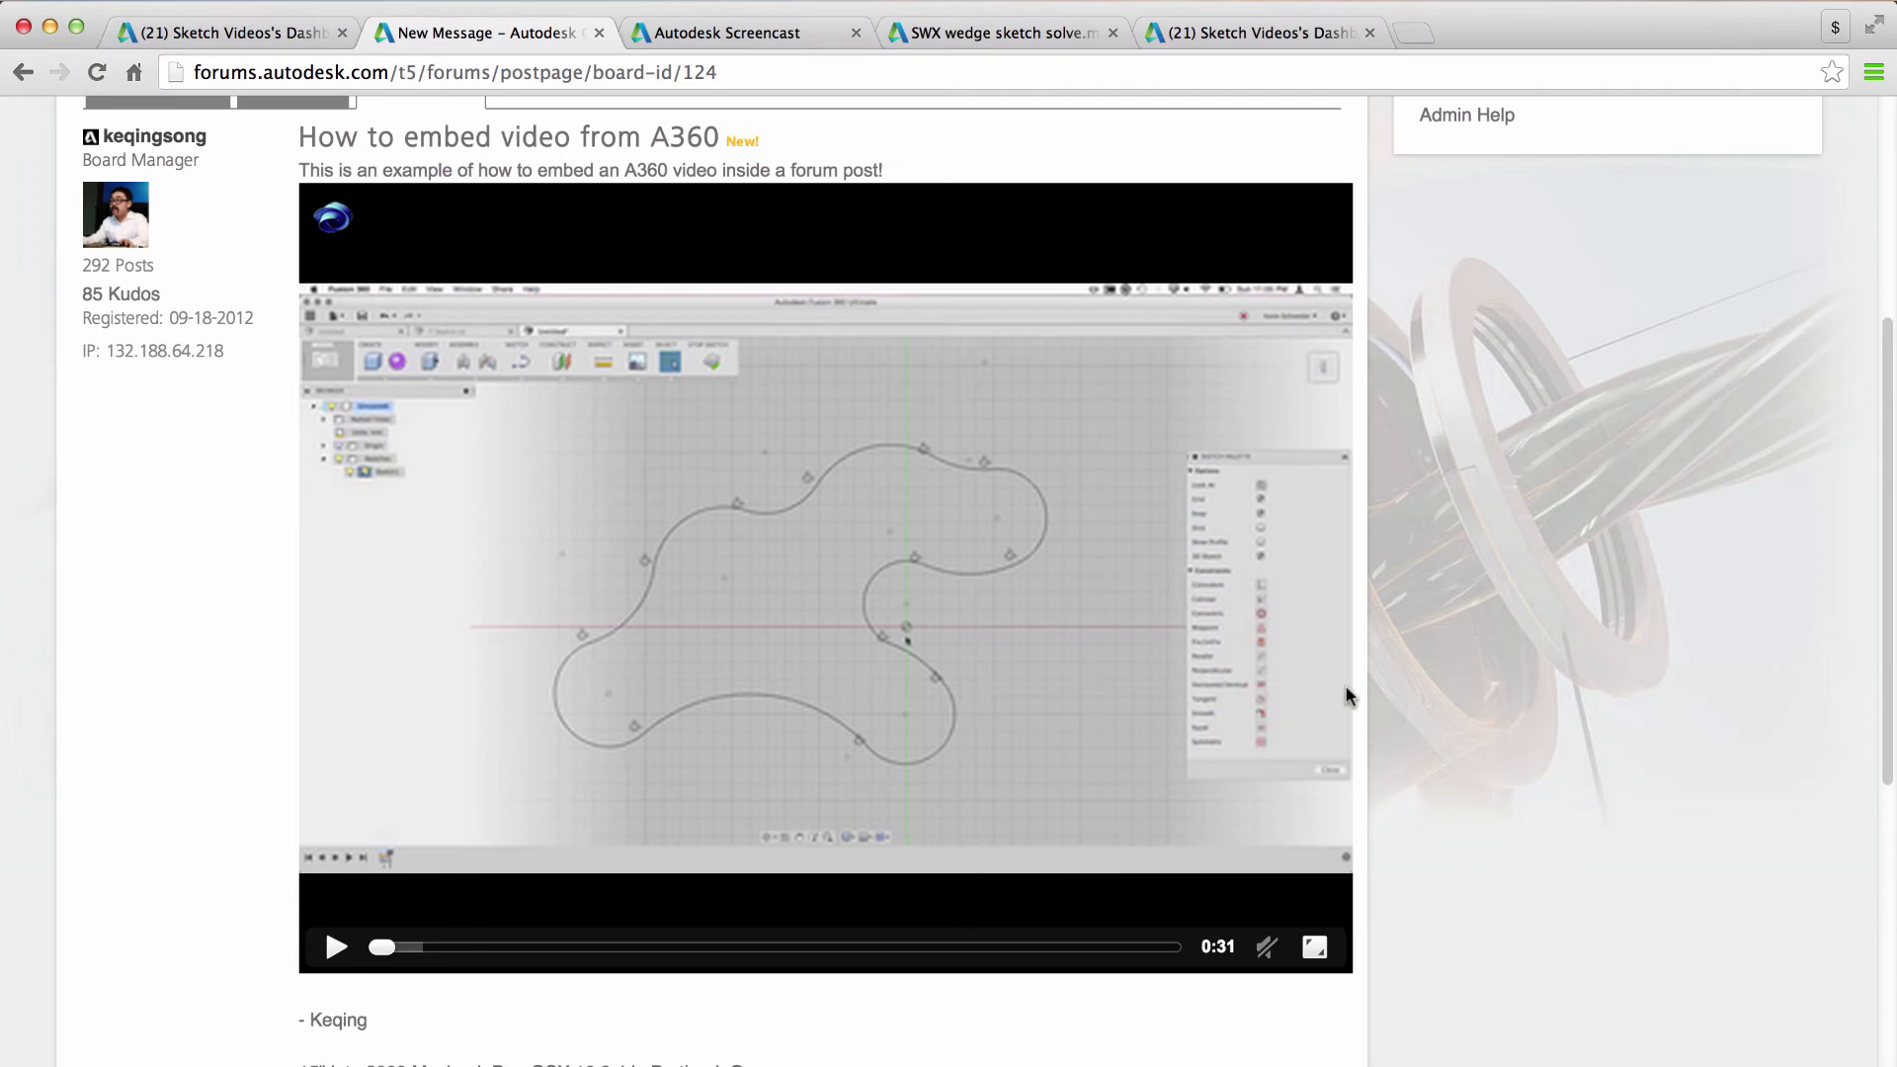
pyautogui.scroll(3, 1383, 697)
# Step: Switch between Rich Text and HTML to confirm the iframe remains, then preview the video again
pyautogui.click(145, 277)
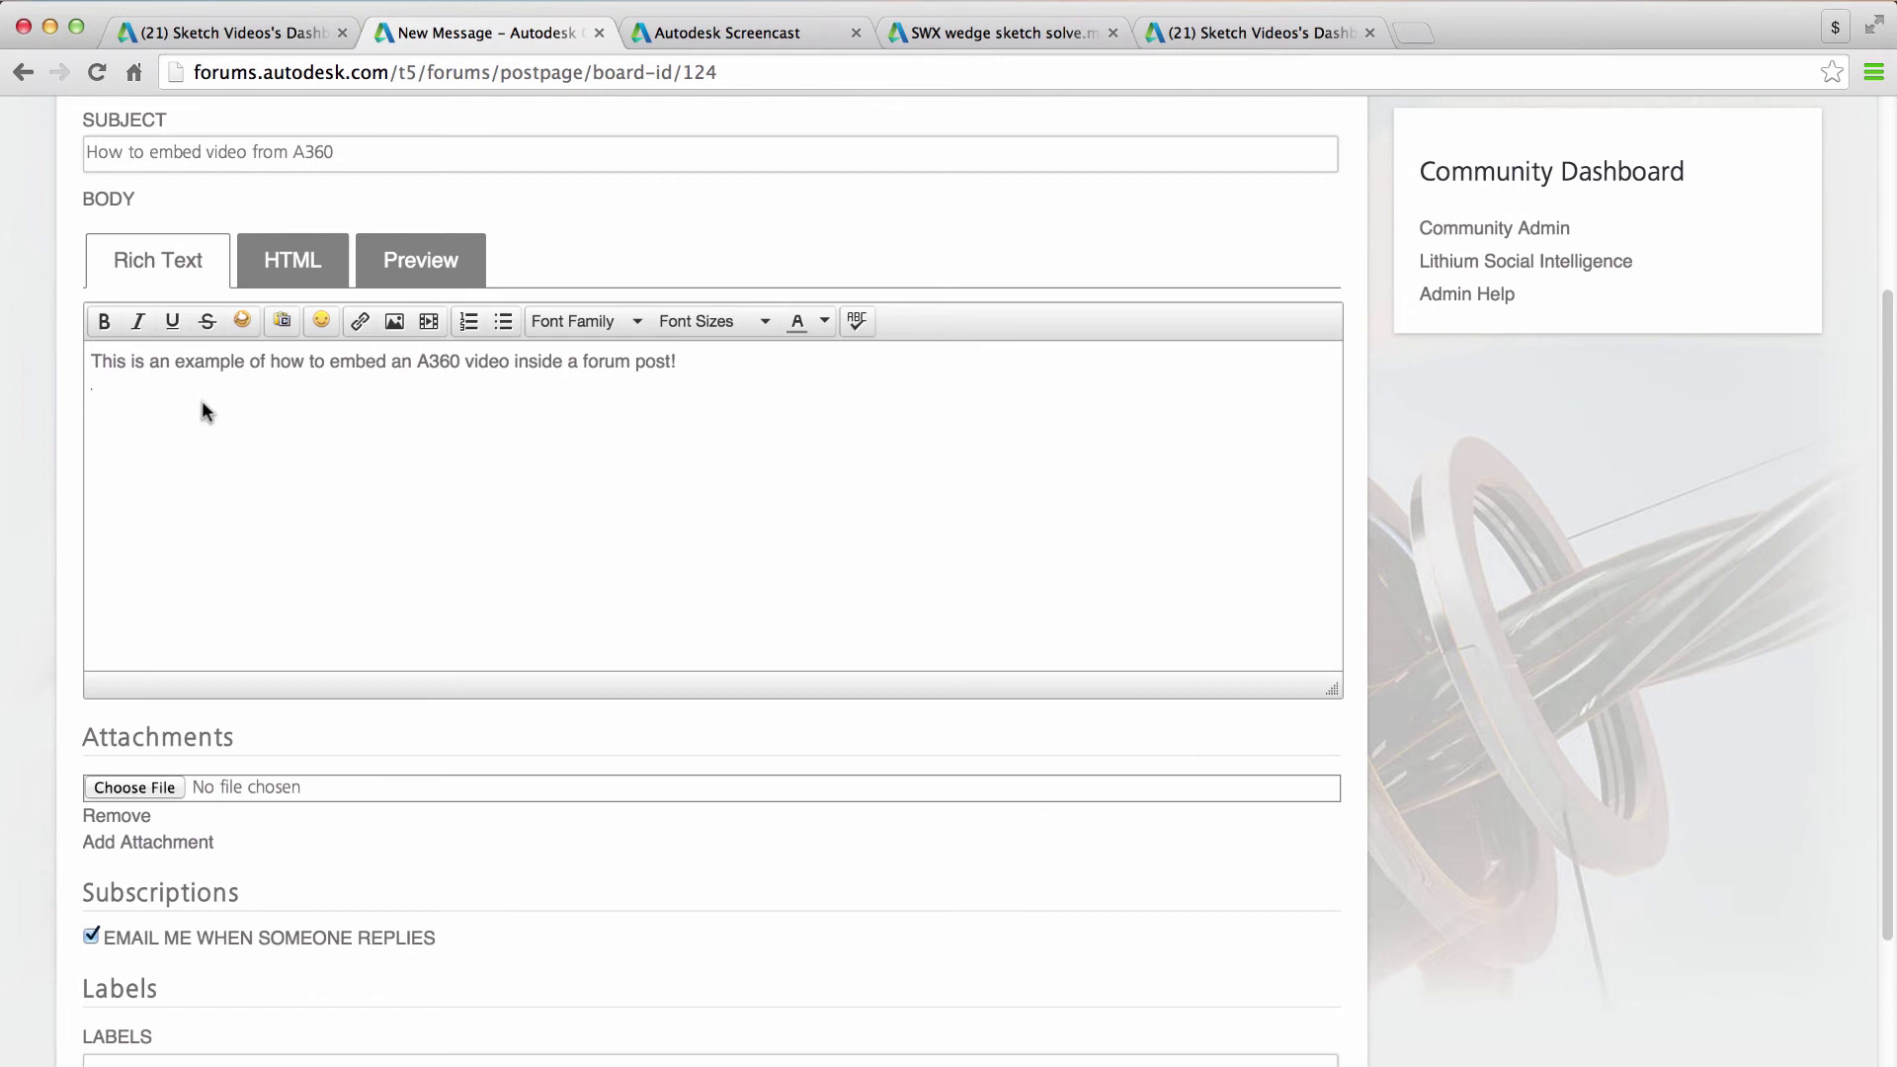
pyautogui.click(295, 268)
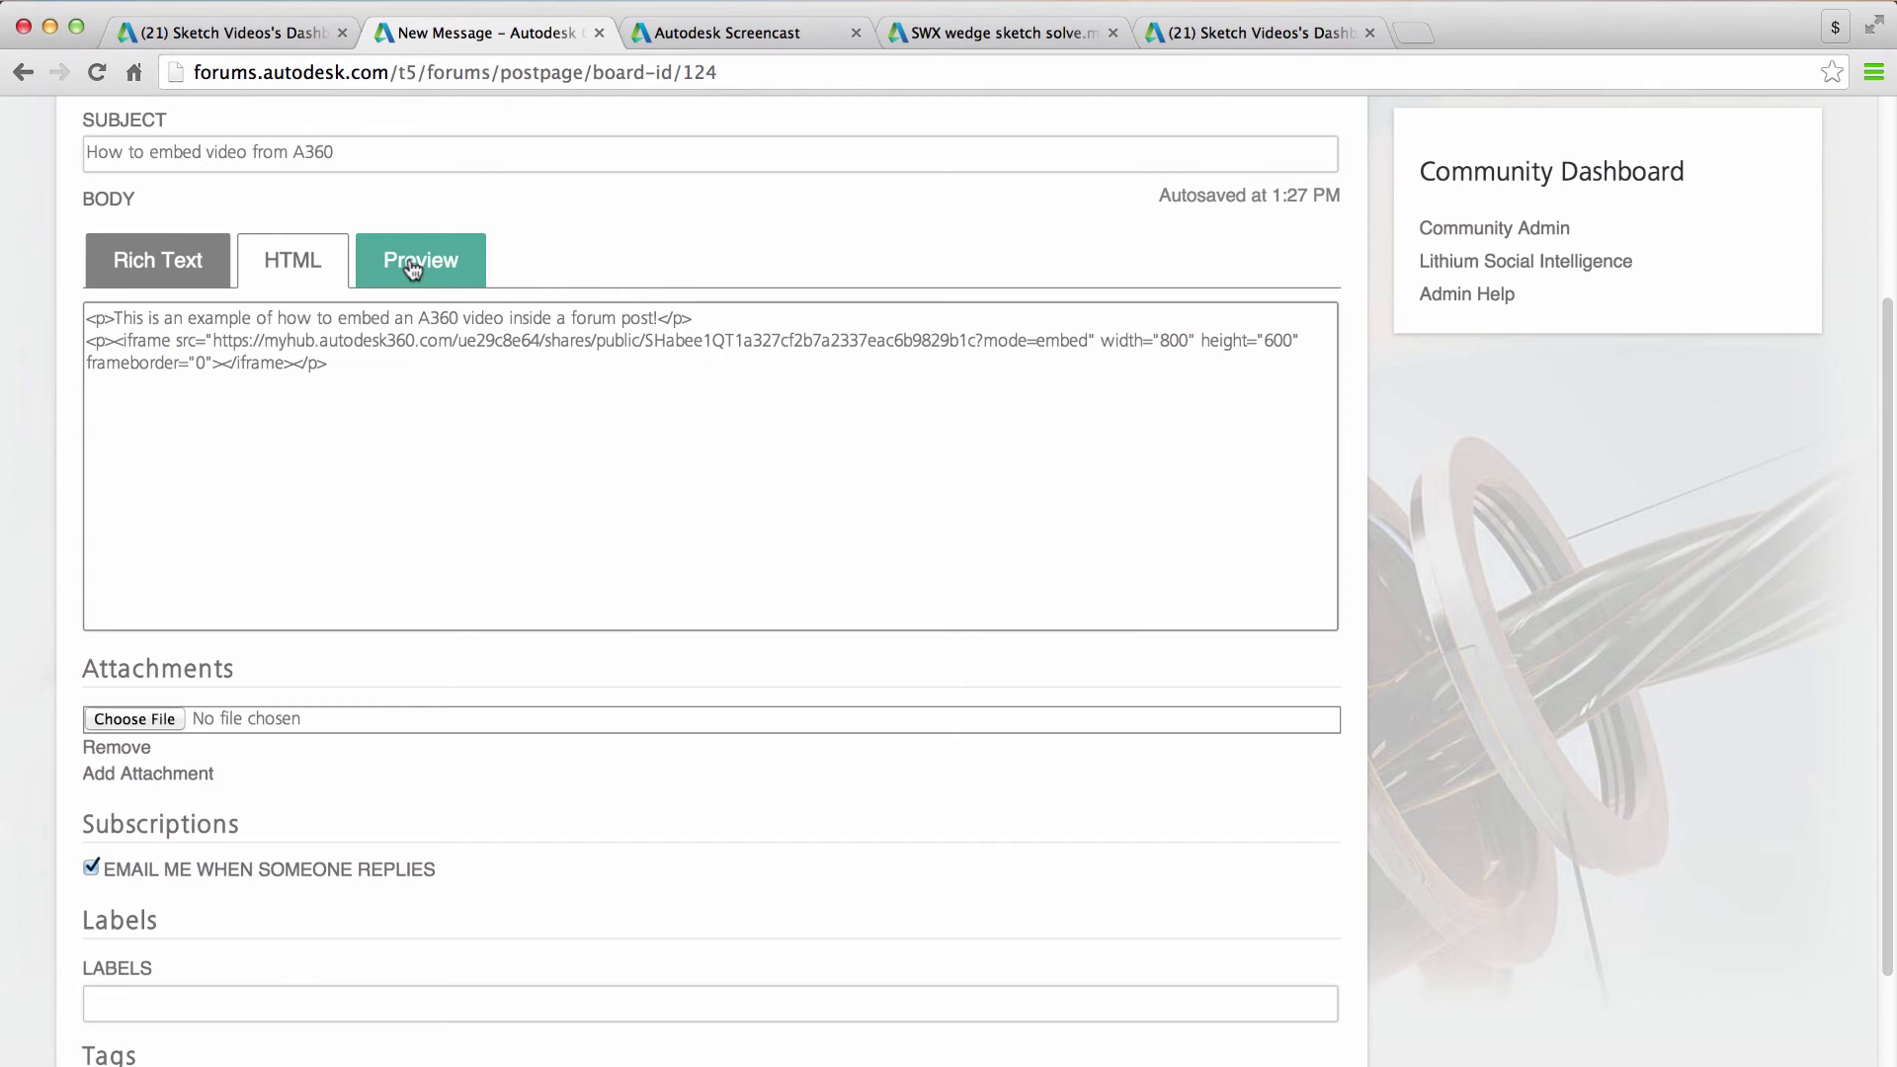
pyautogui.click(413, 265)
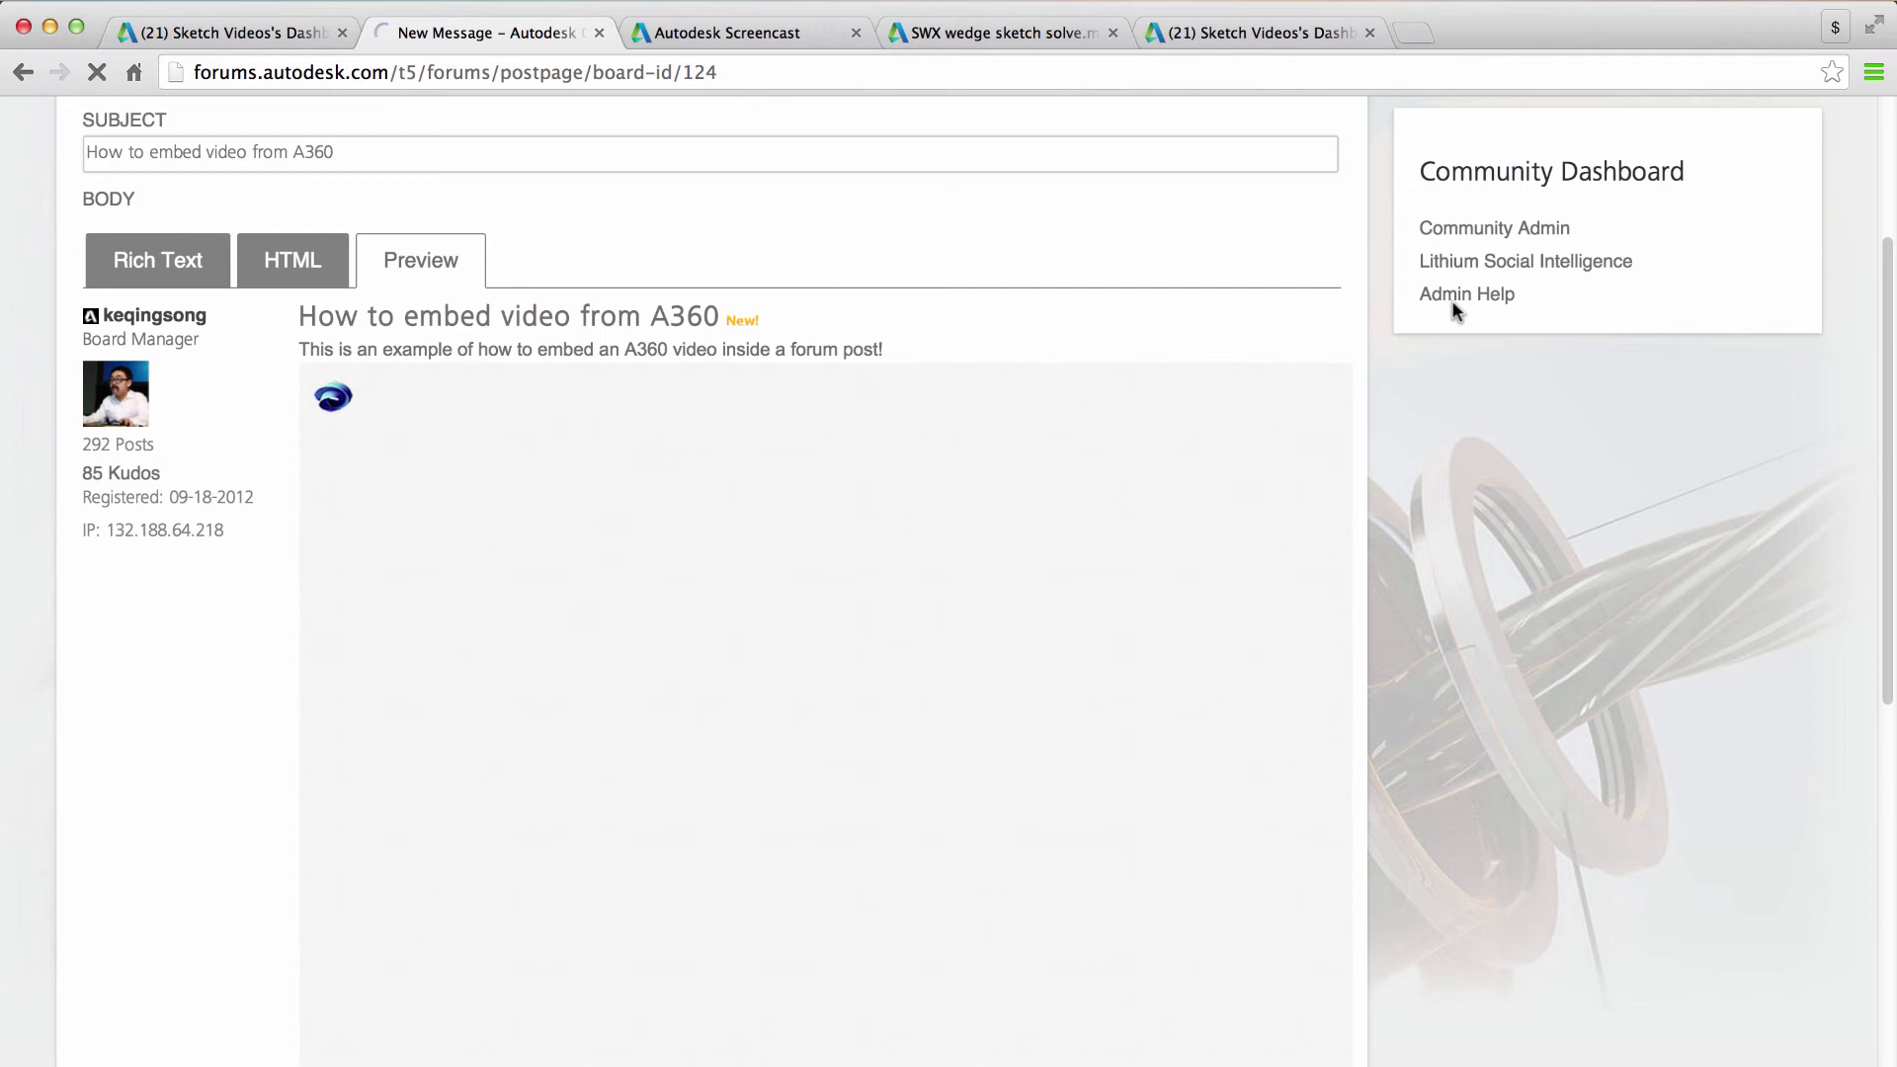
pyautogui.scroll(-1, 1722, 544)
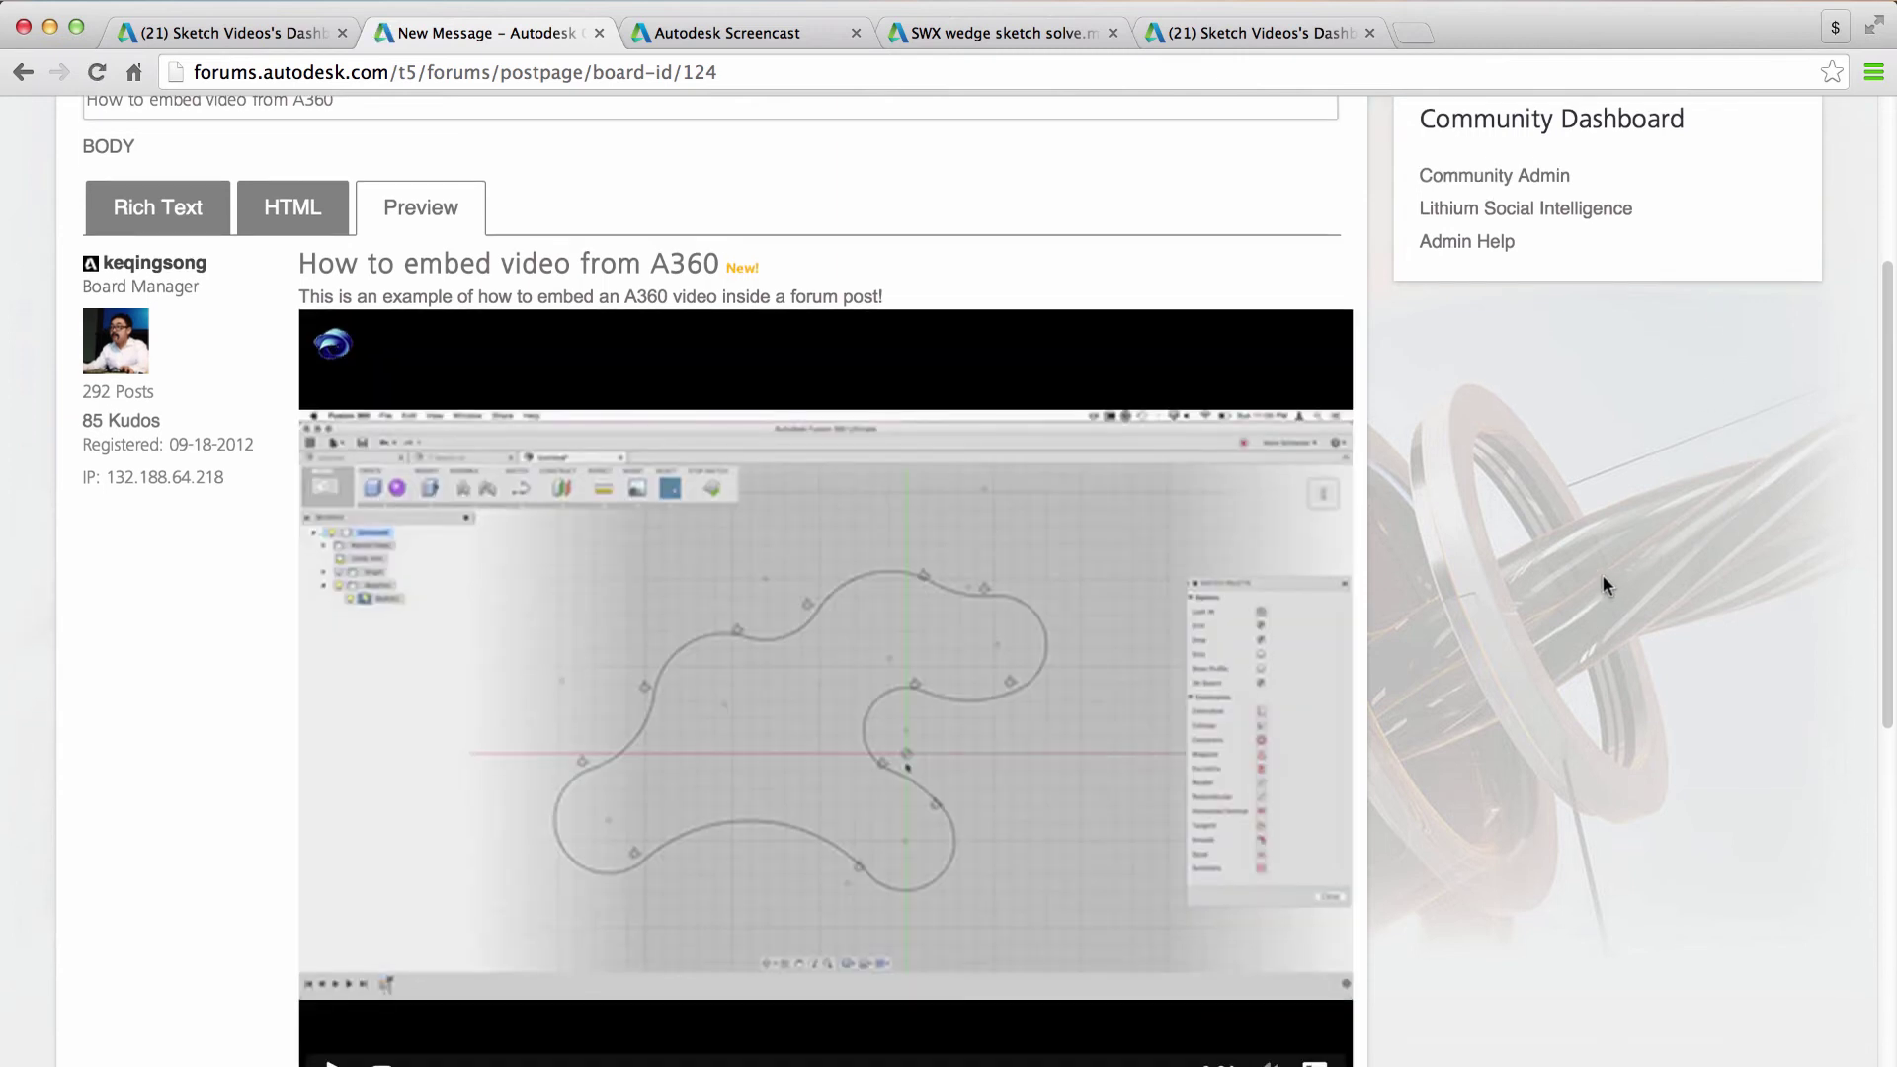
pyautogui.scroll(-1, 1603, 574)
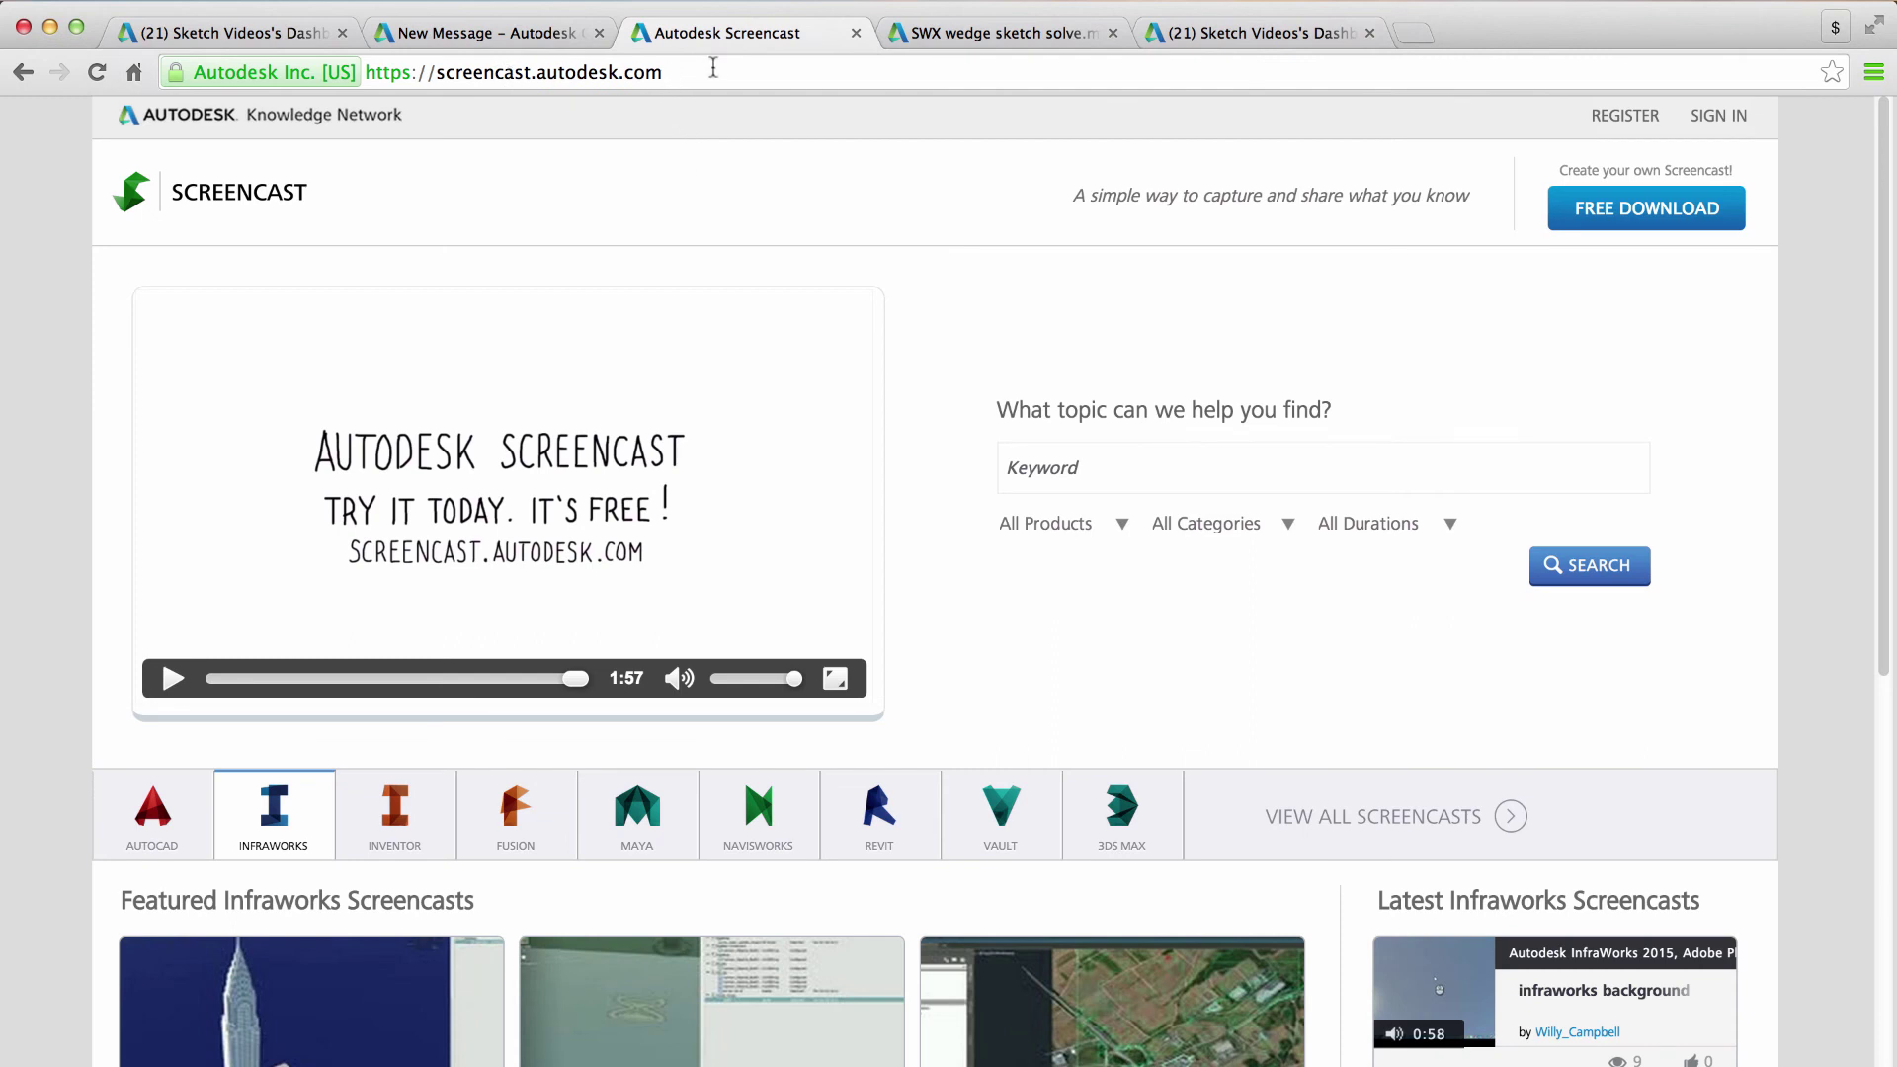
# Step: Scroll the Screencast homepage down to the Featured Fusion Screencasts list
pyautogui.moveTo(713, 71); pyautogui.dragTo(440, 71)
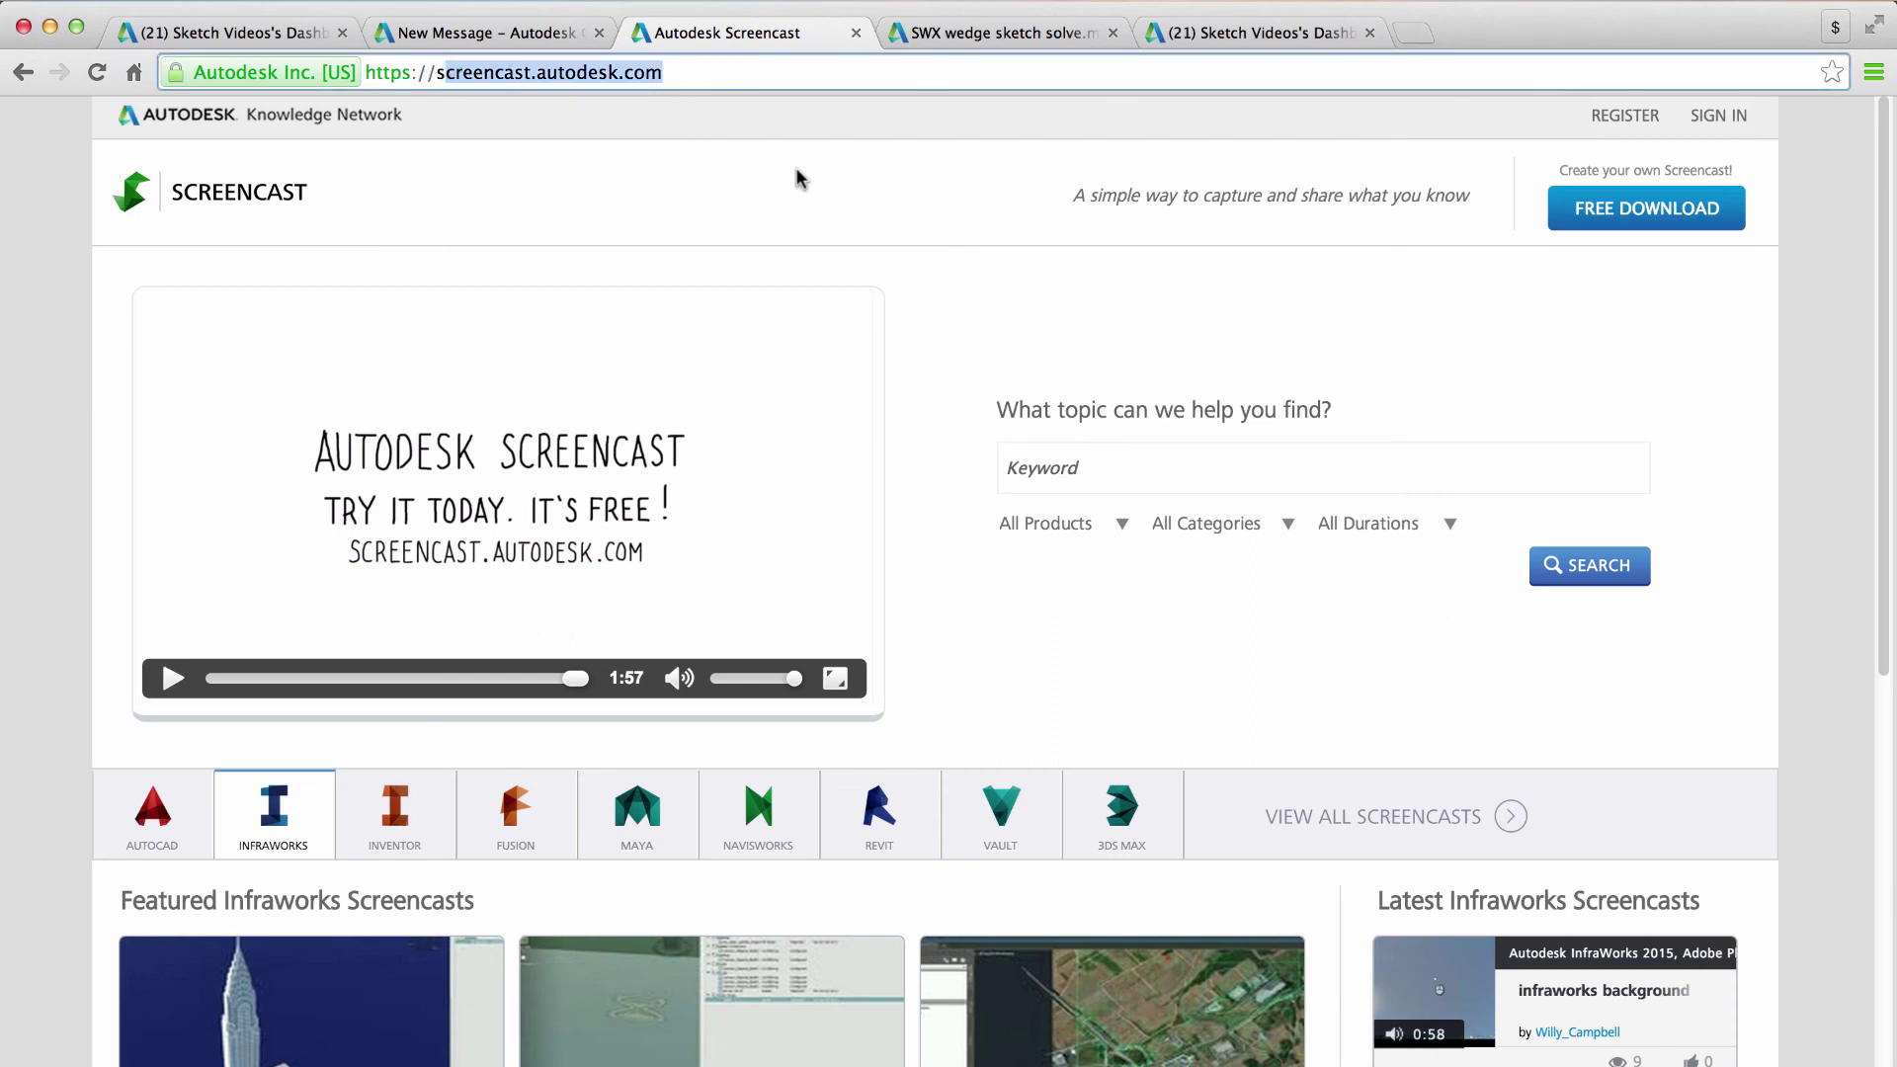
pyautogui.click(906, 137)
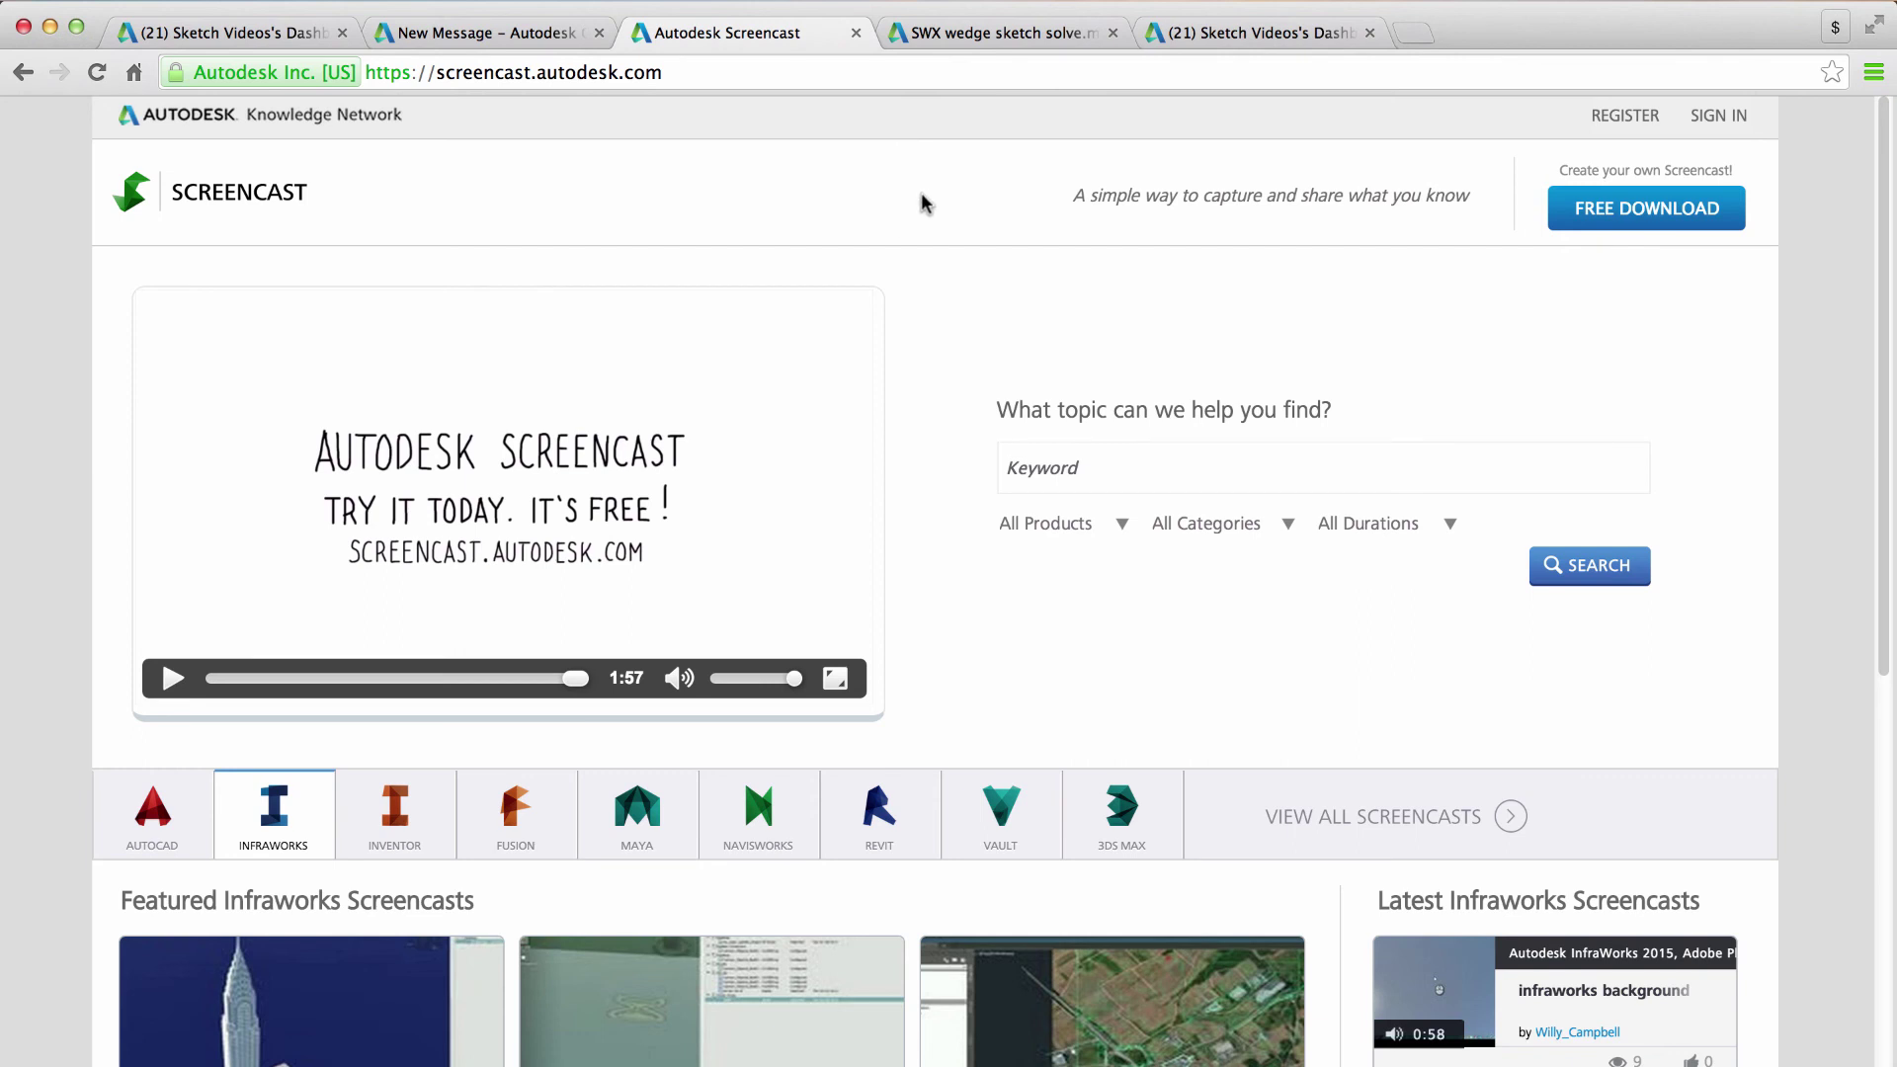
pyautogui.scroll(-1, 941, 193)
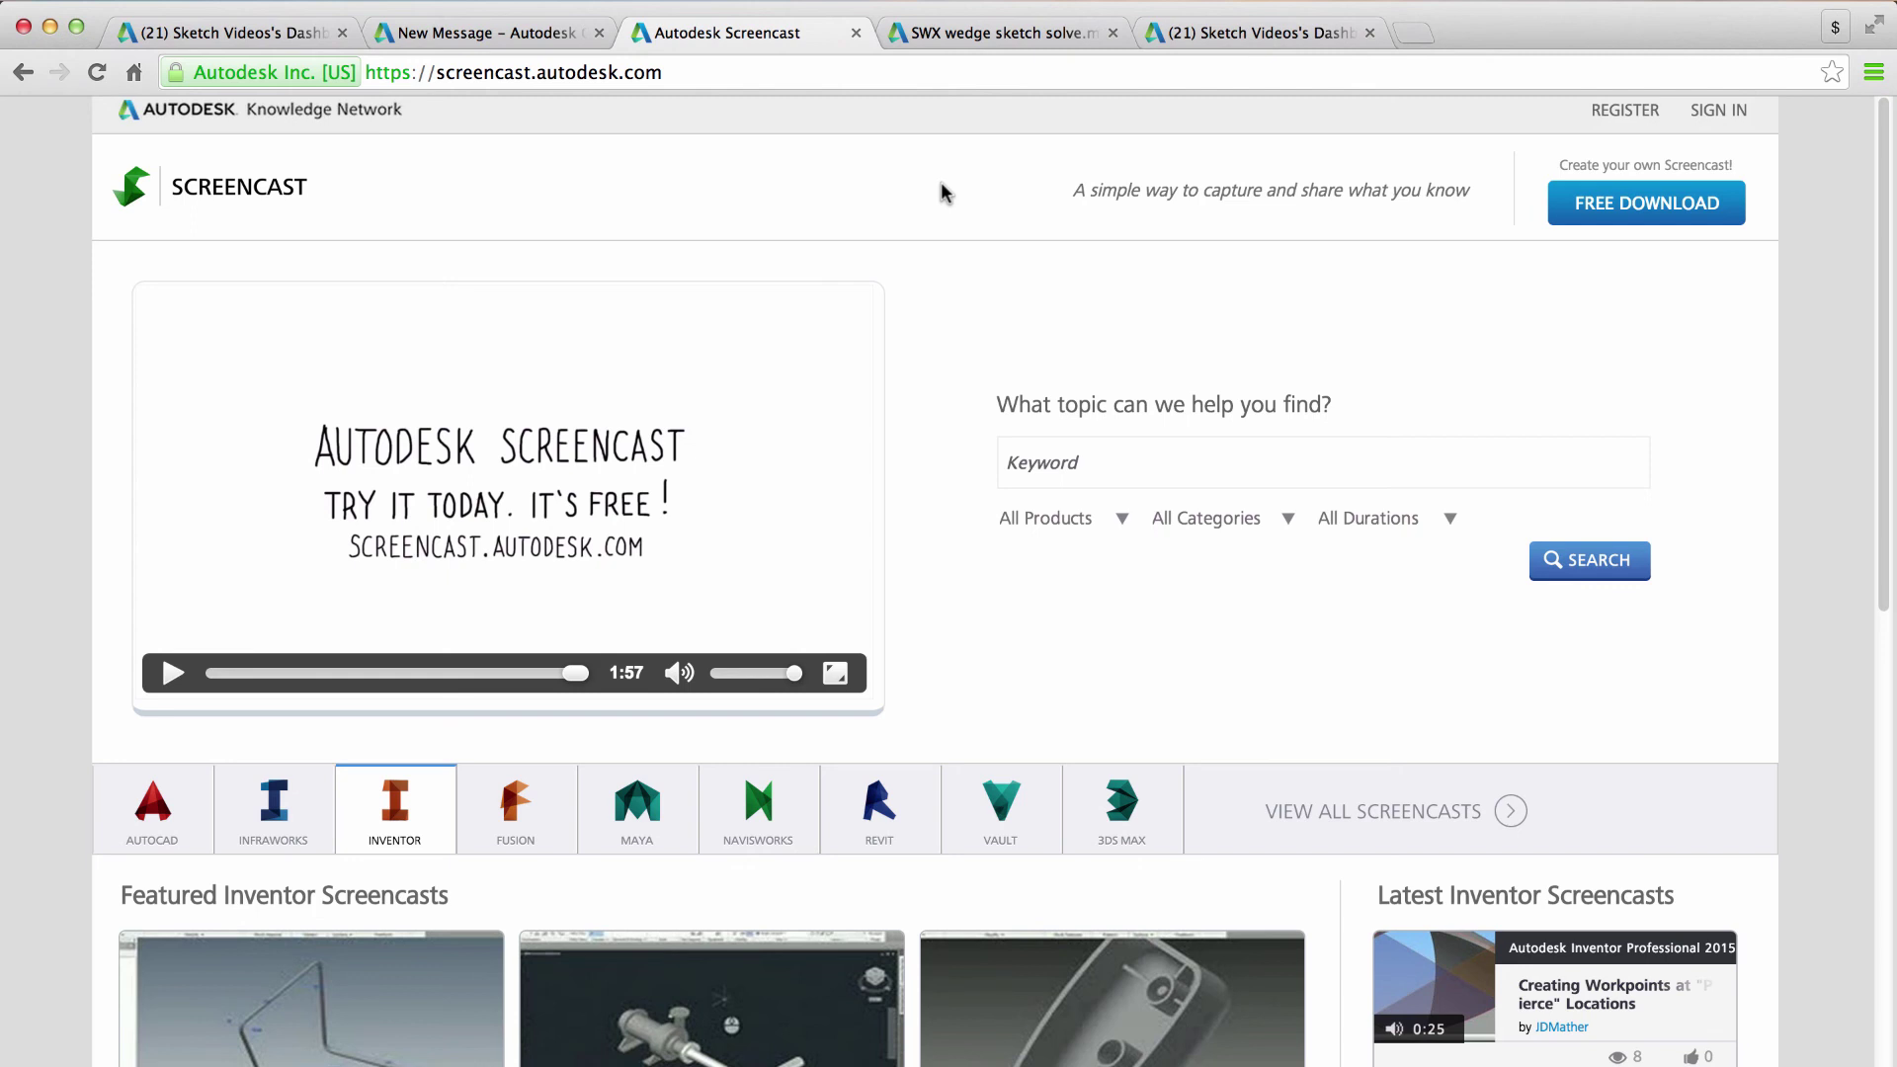
pyautogui.scroll(-3, 1017, 188)
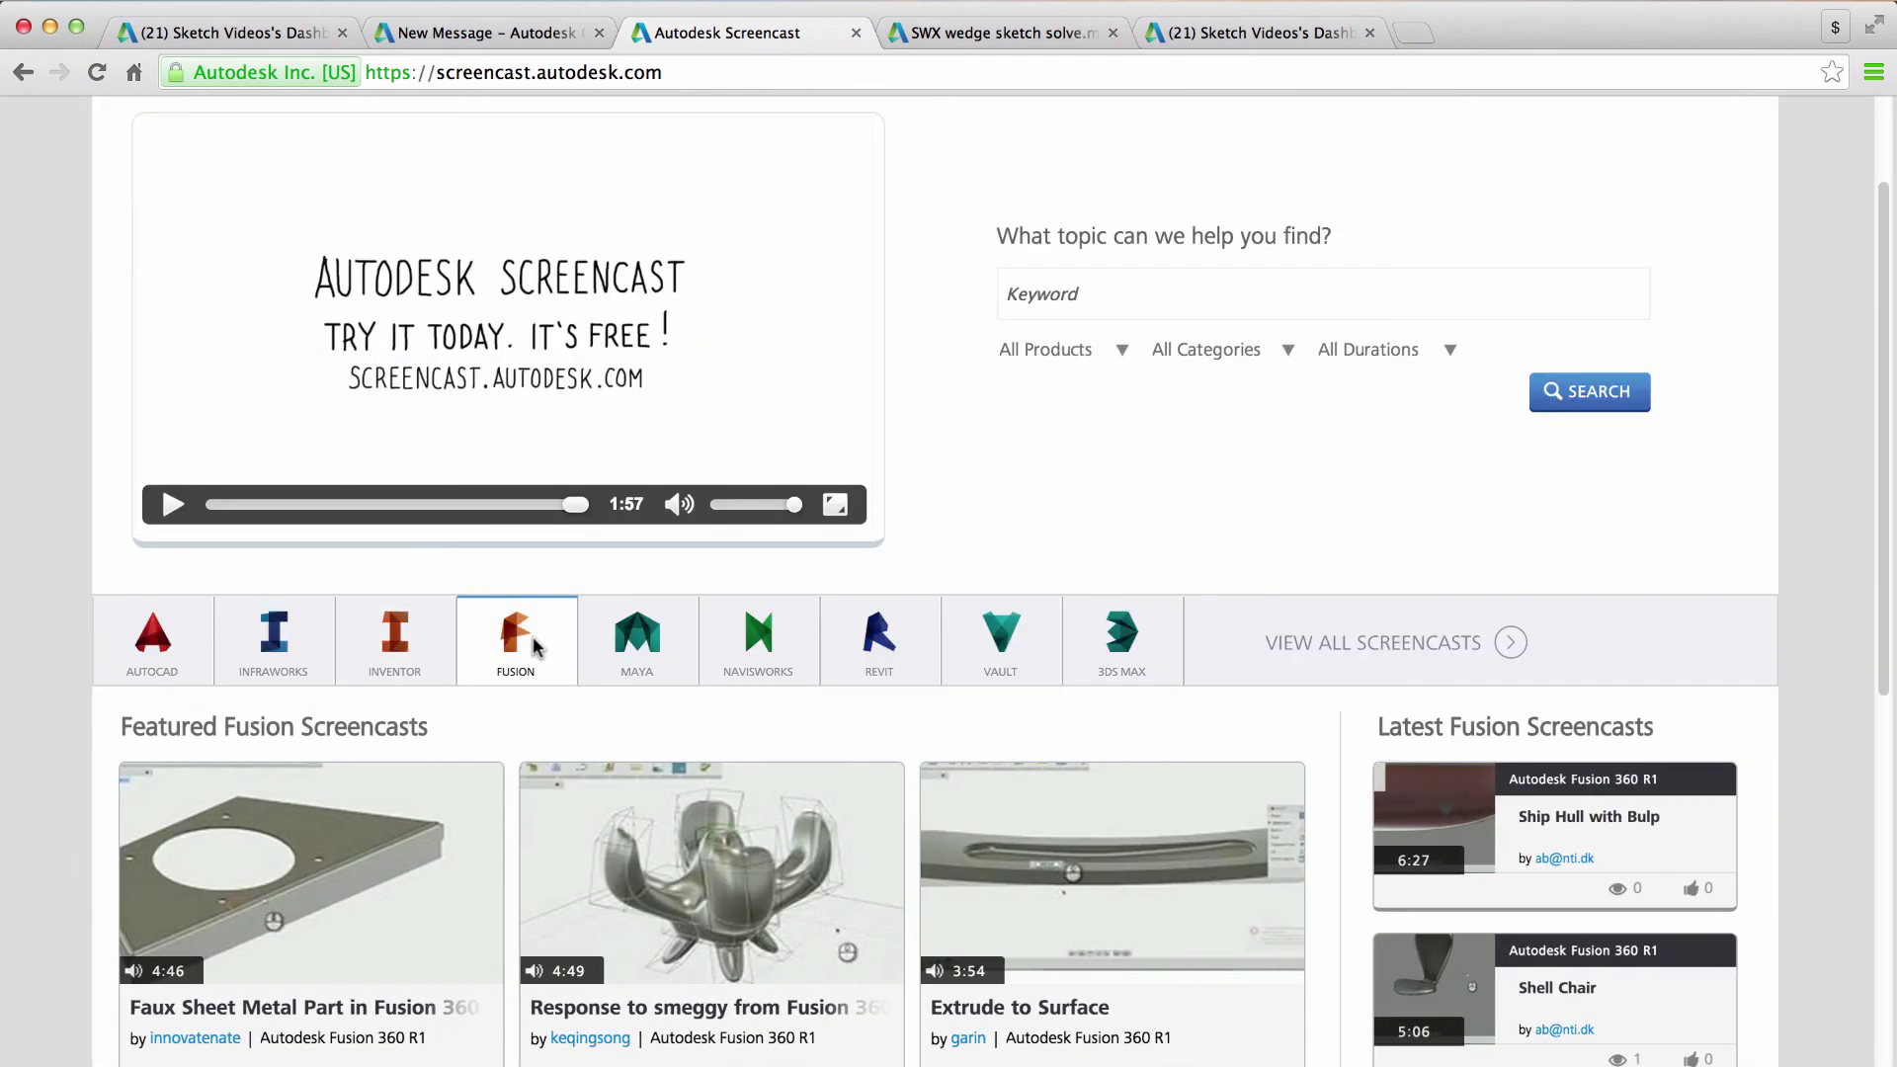
pyautogui.scroll(-4, 533, 644)
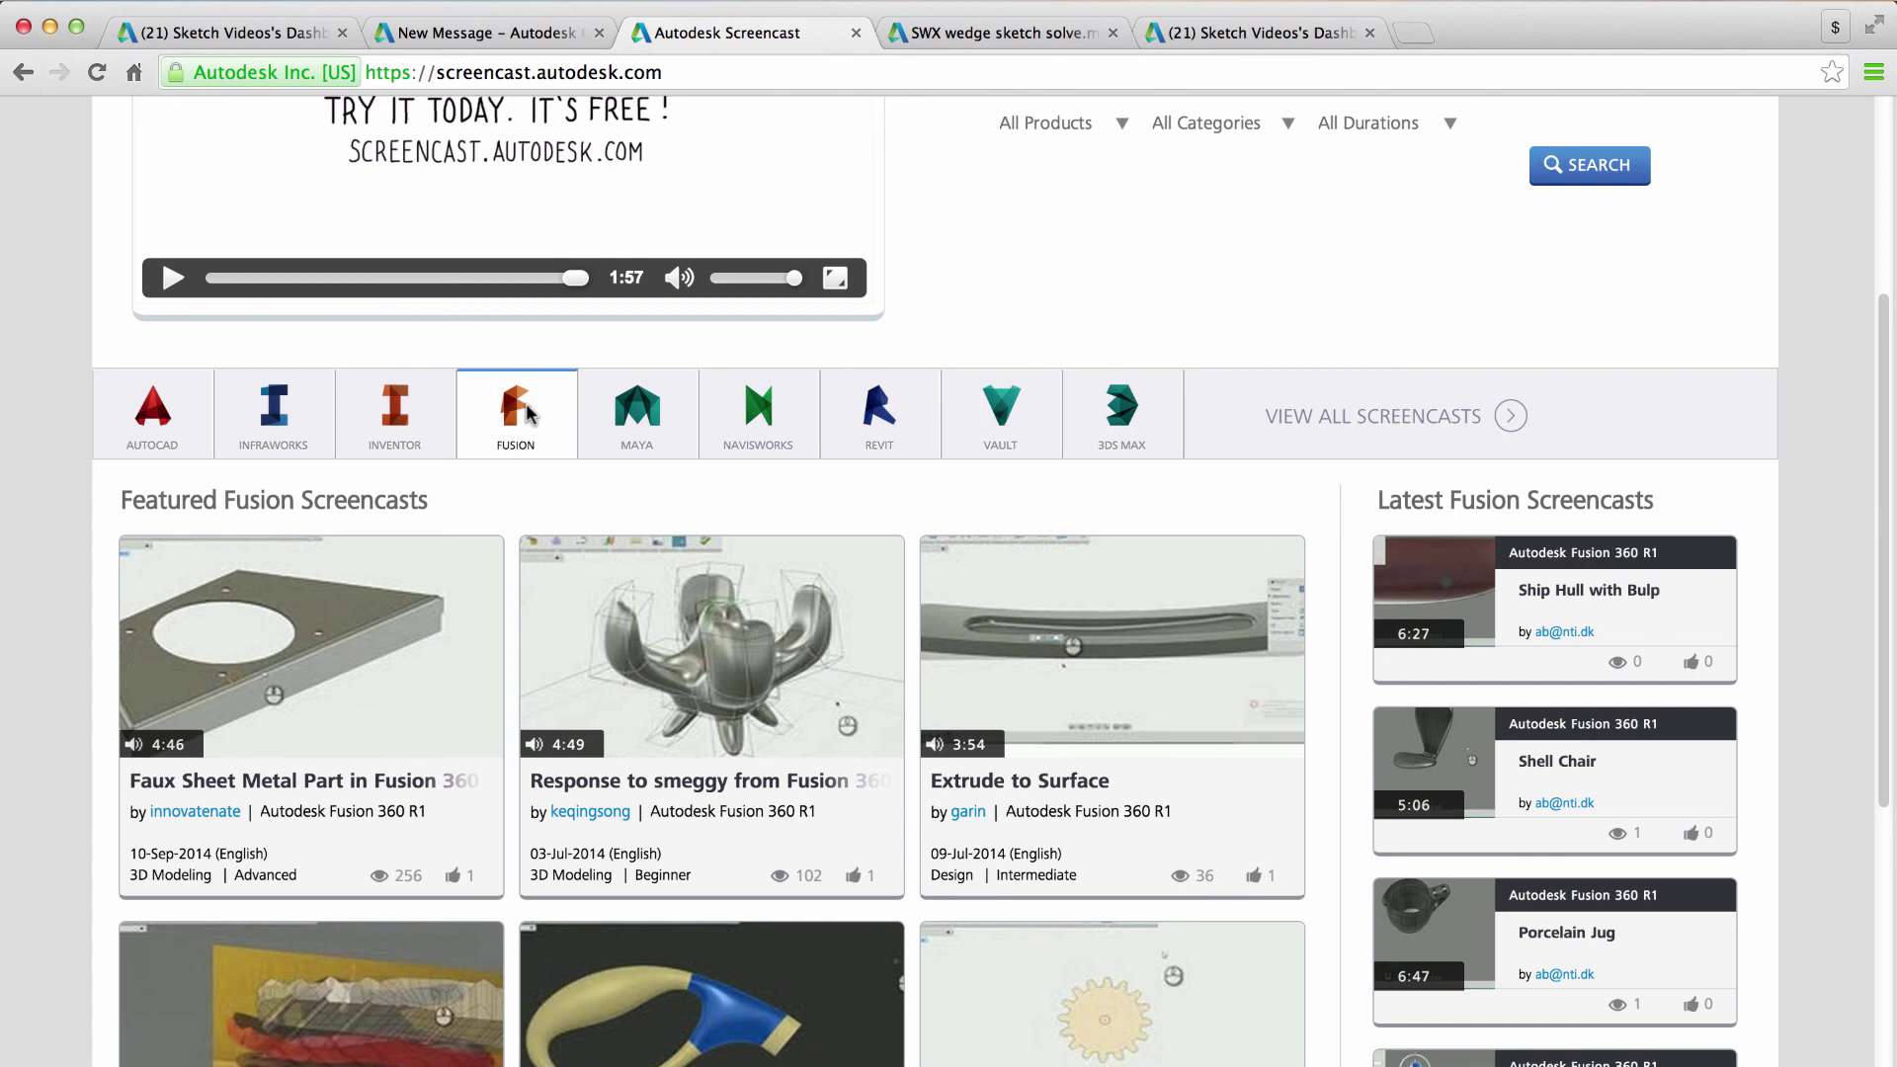
# Step: Open the second featured Fusion screencast, the IdeaStation response, and review its EMBED iframe code
pyautogui.click(685, 672)
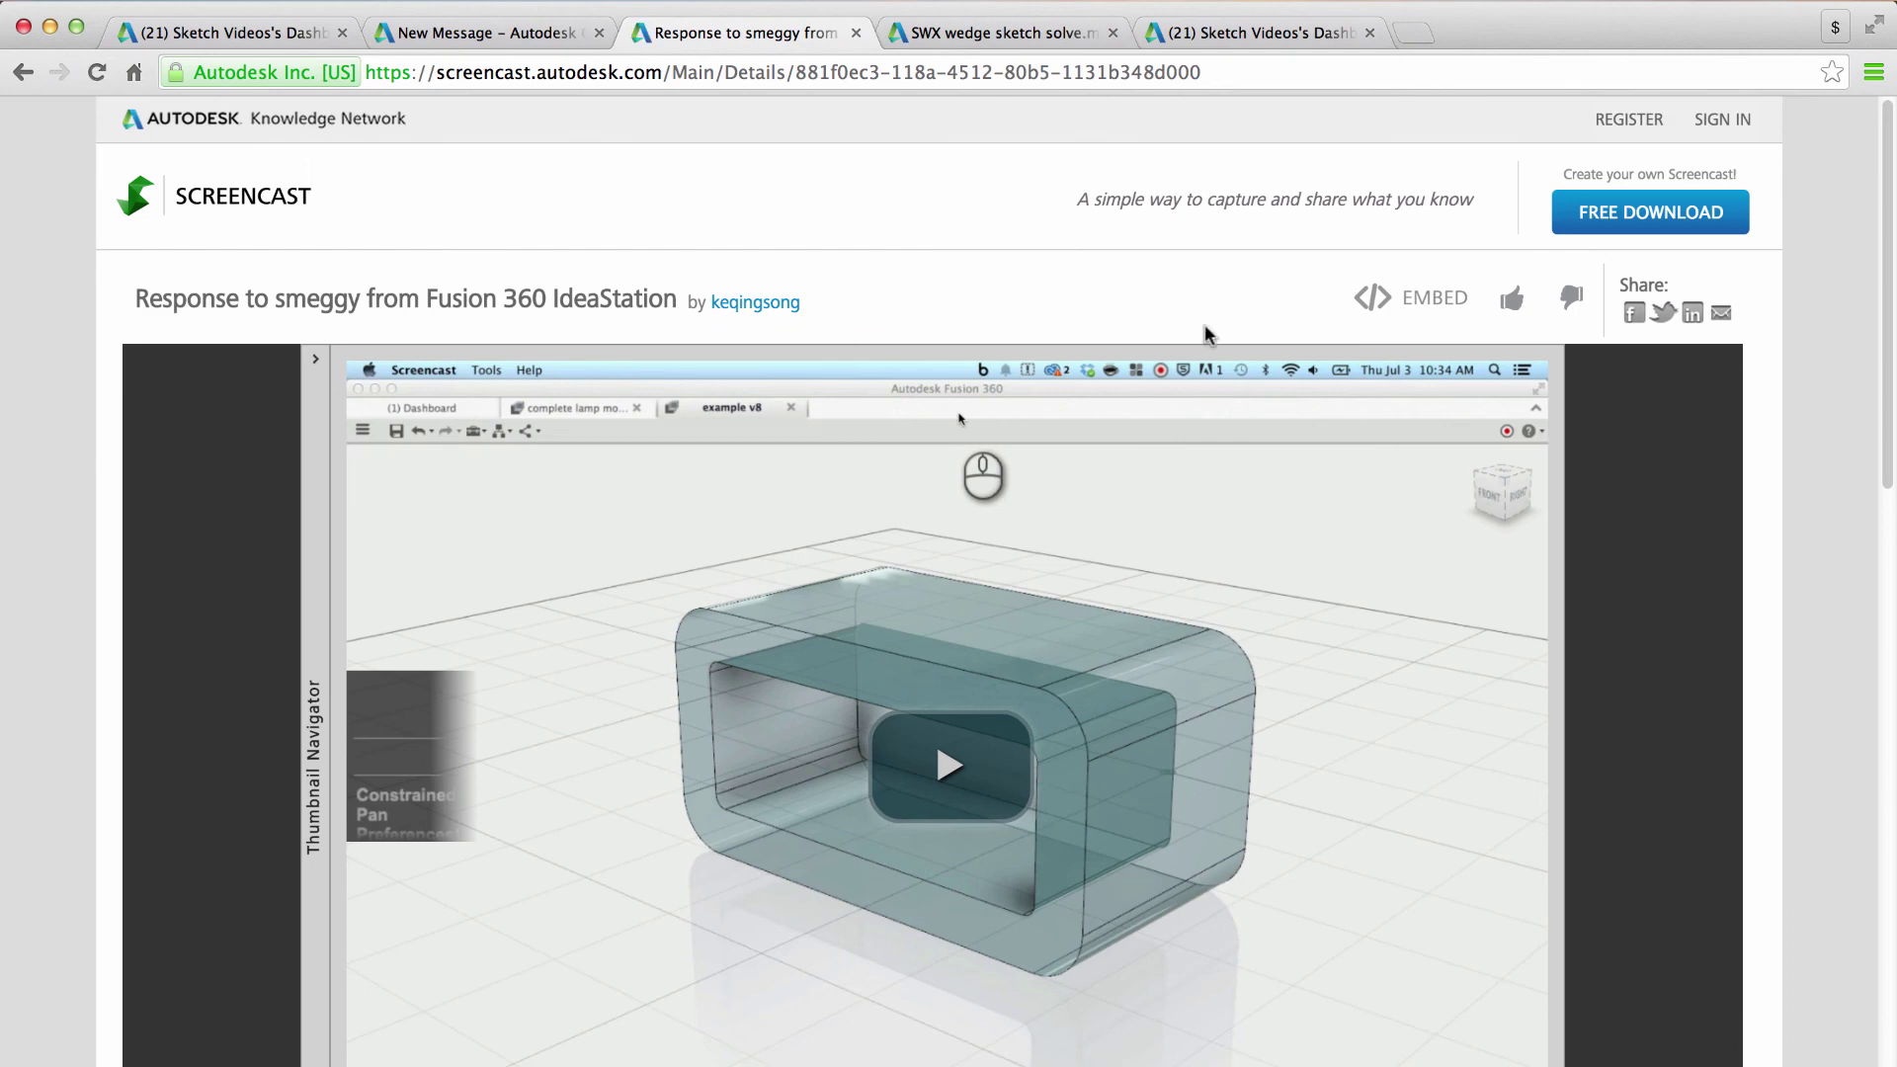
pyautogui.click(1419, 302)
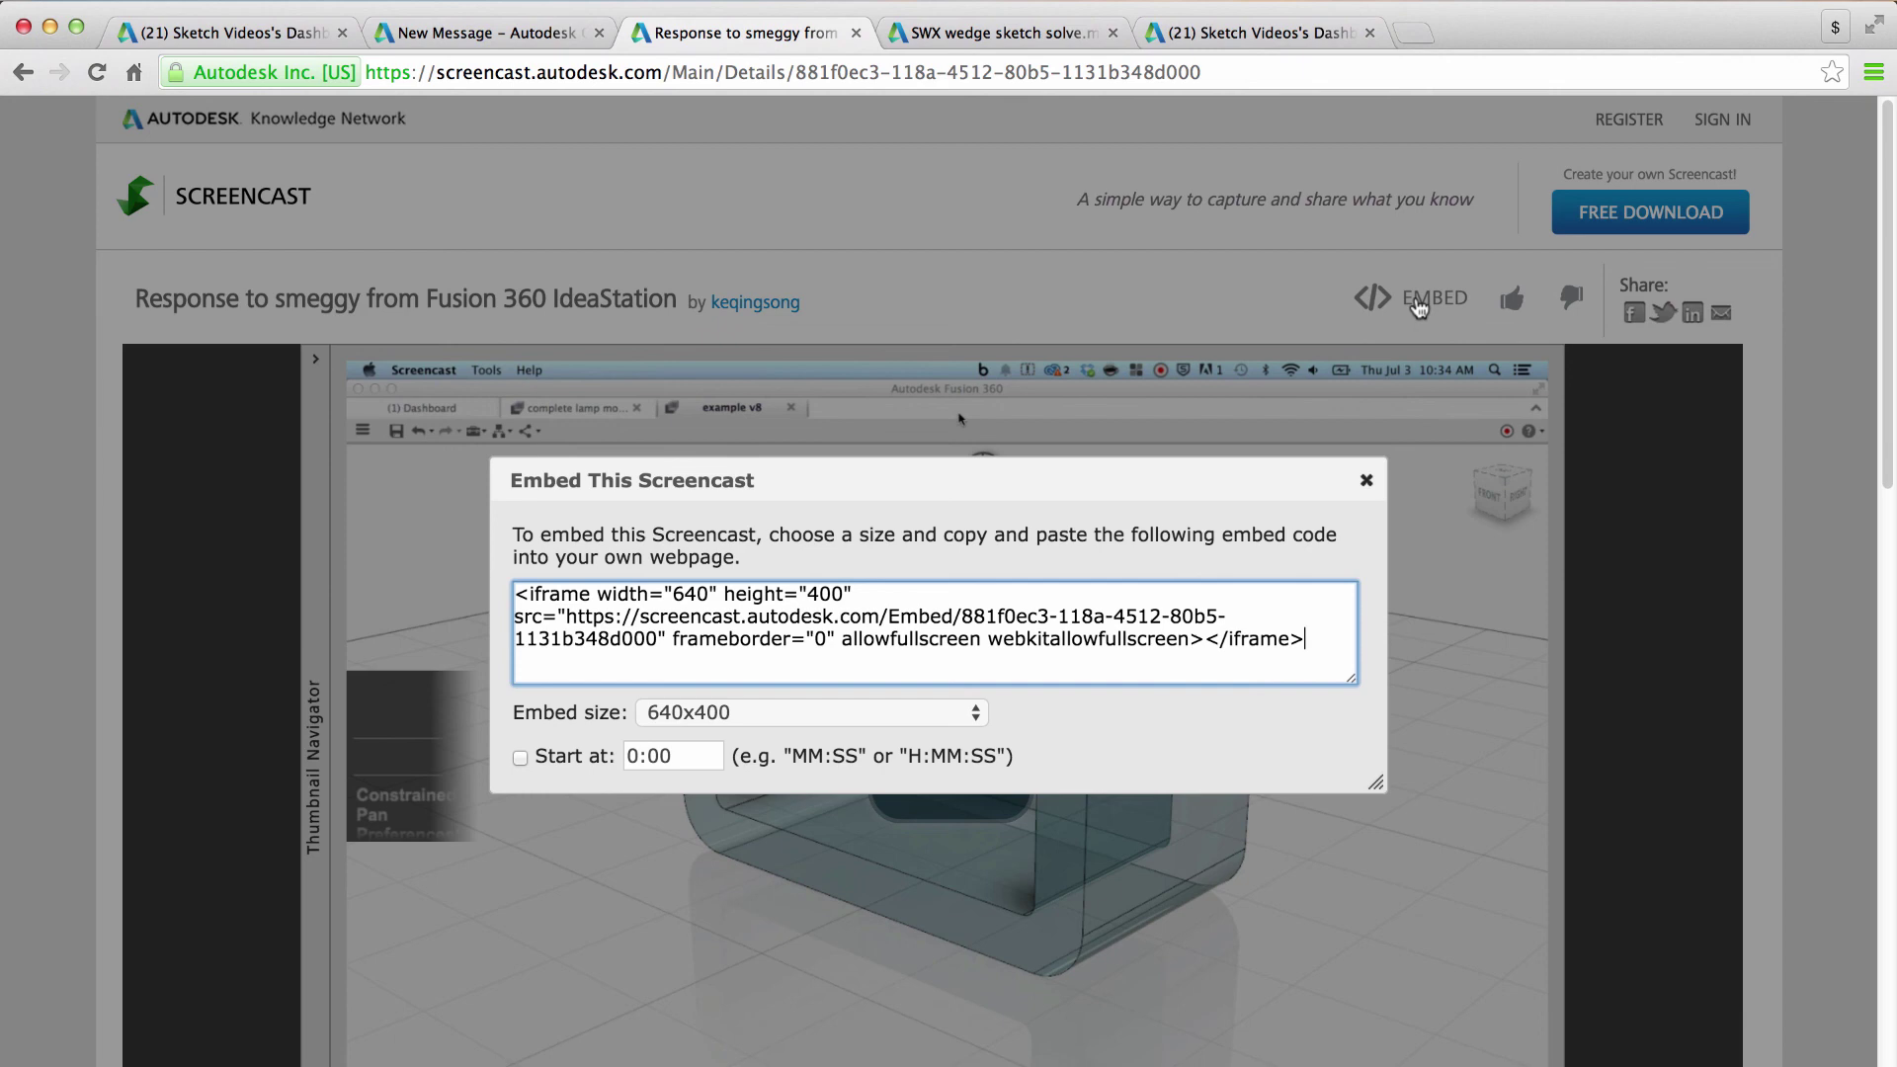
pyautogui.click(1366, 480)
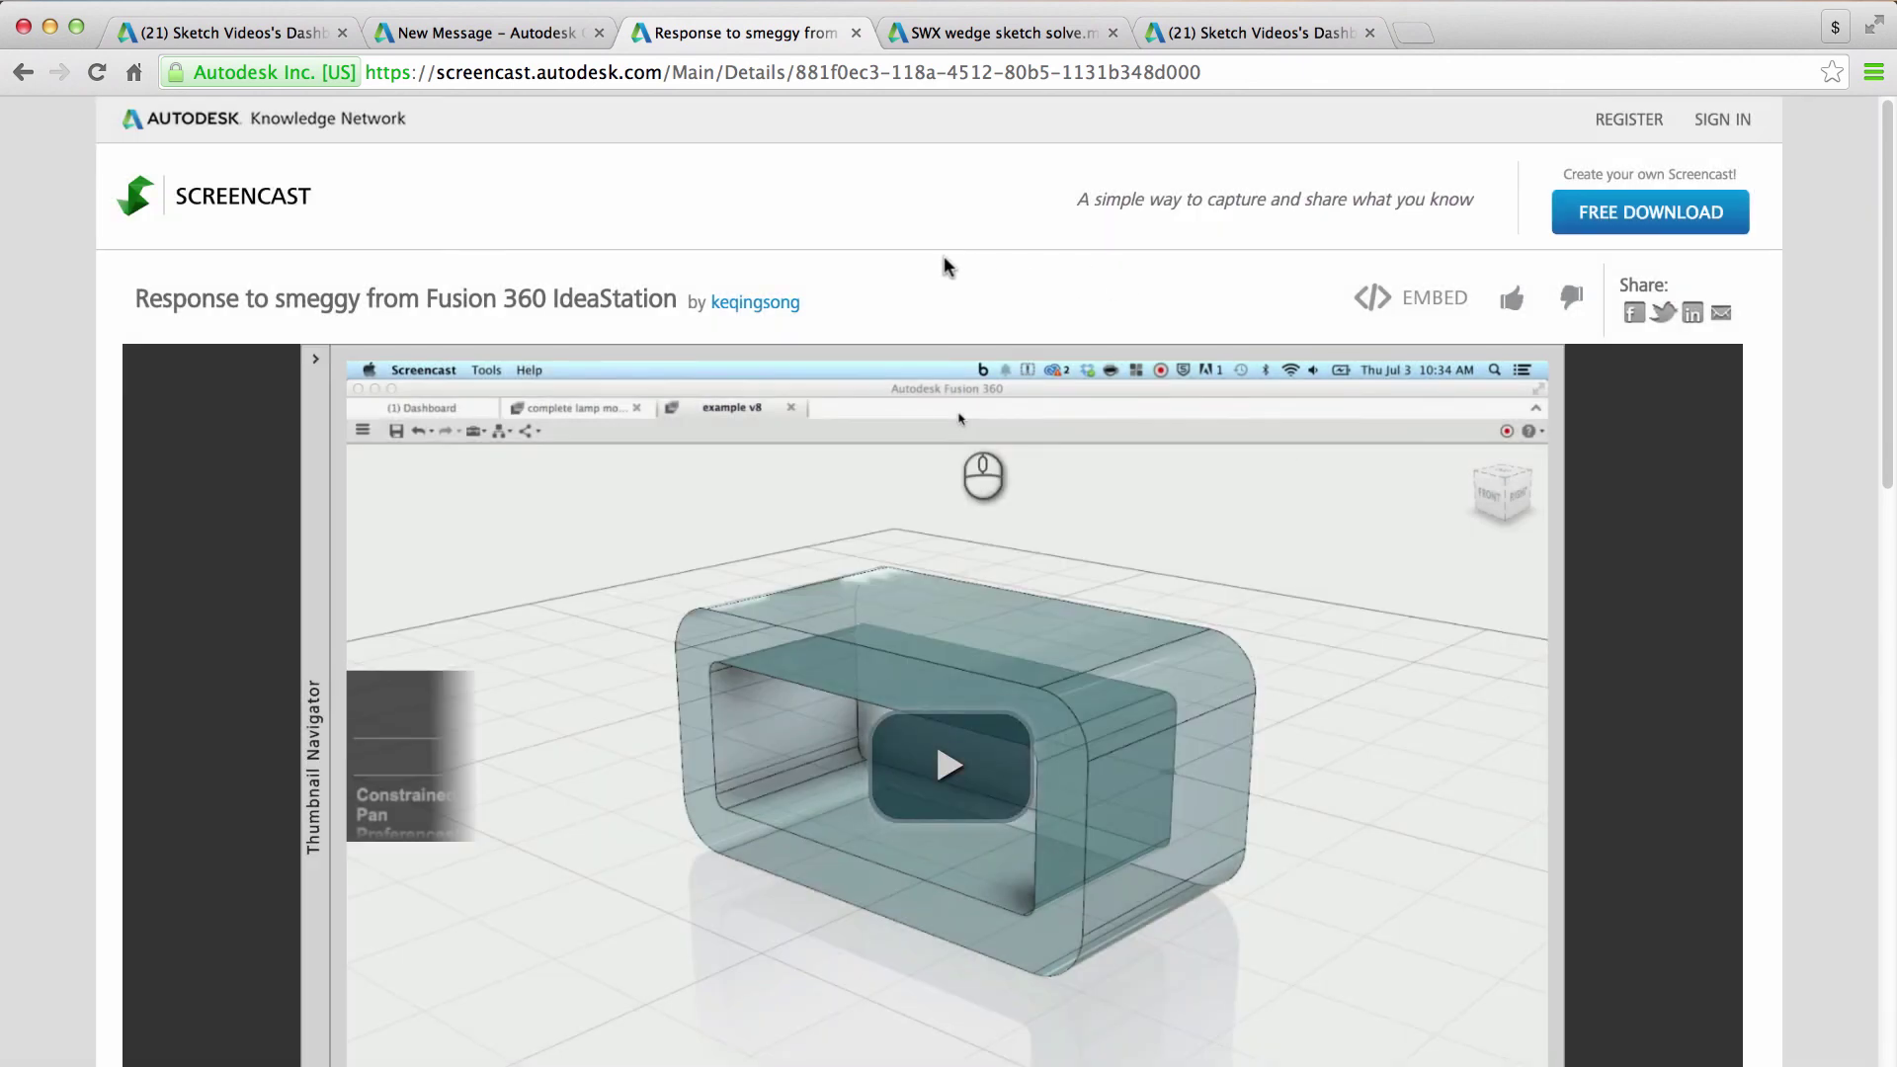